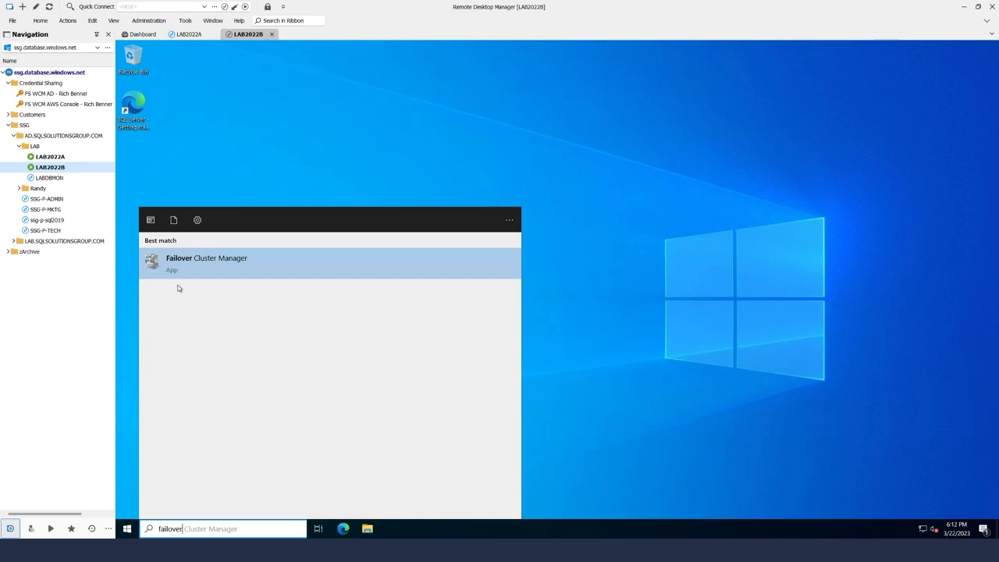
Step: Open Failover Cluster Manager on LAB2022B and inspect the LAB2022CL cluster's summary and its roles
{"action": "left_click", "coordinate": [201, 258]}
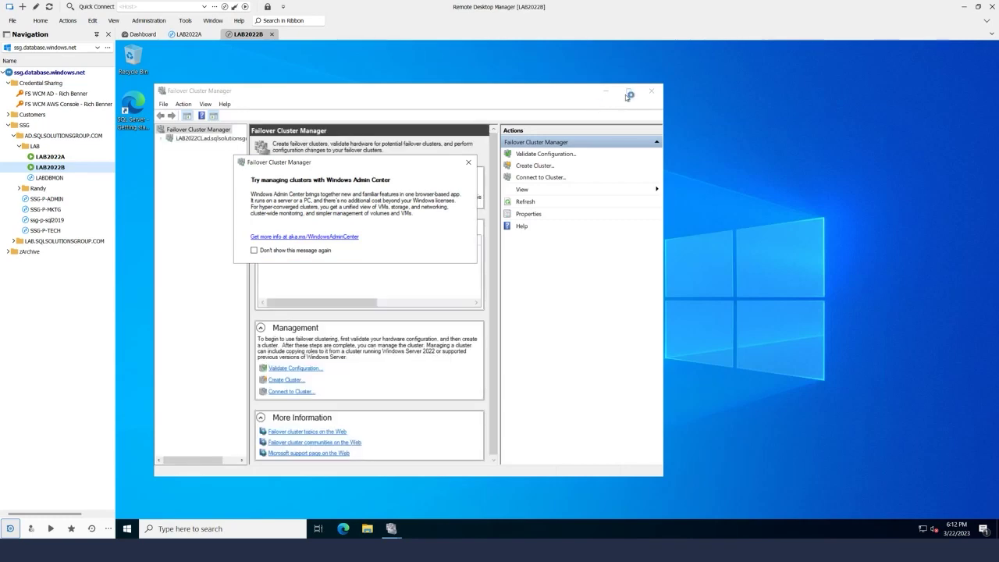
{"action": "left_click", "coordinate": [628, 90]}
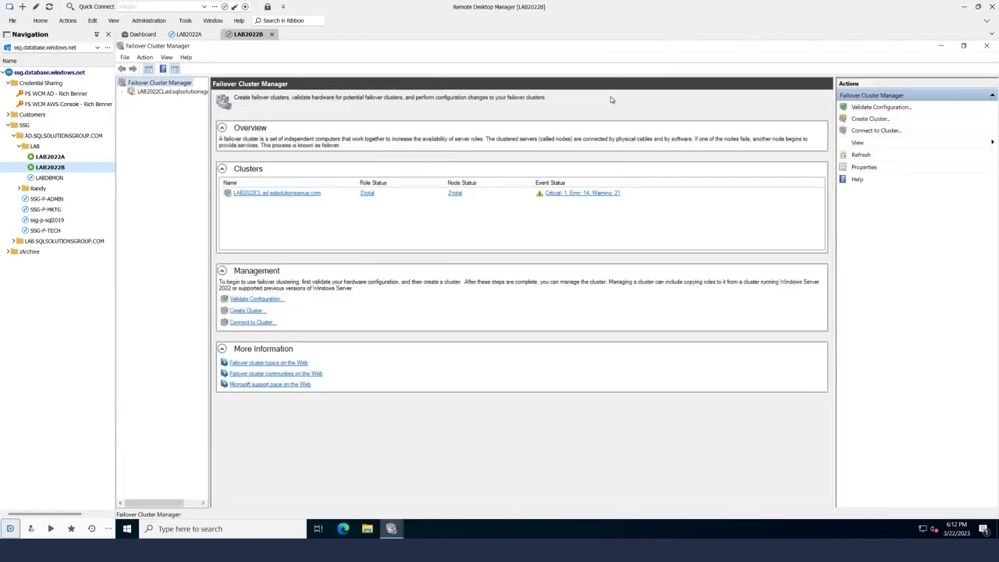
{"action": "left_click", "coordinate": [160, 92]}
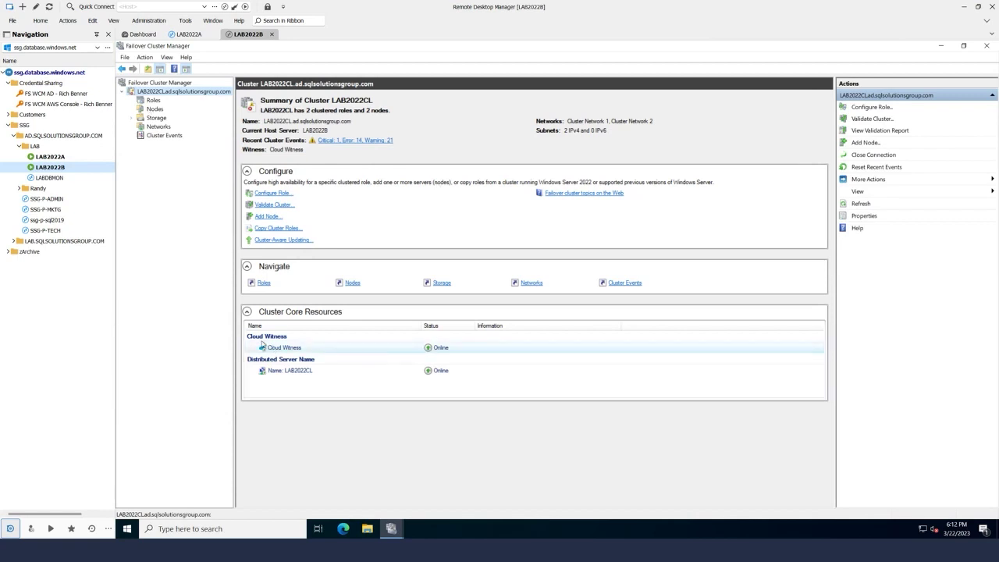
{"action": "left_click", "coordinate": [151, 101]}
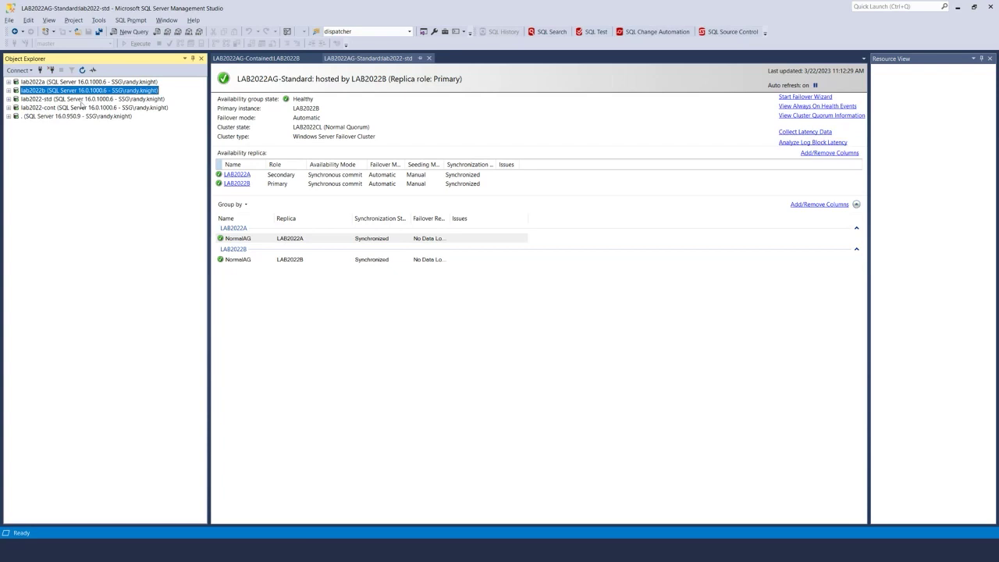
Step: Switch to SQL Server Management Studio and start the New Availability Group wizard on lab2022a, passing its introduction
{"action": "left_click", "coordinate": [9, 81]}
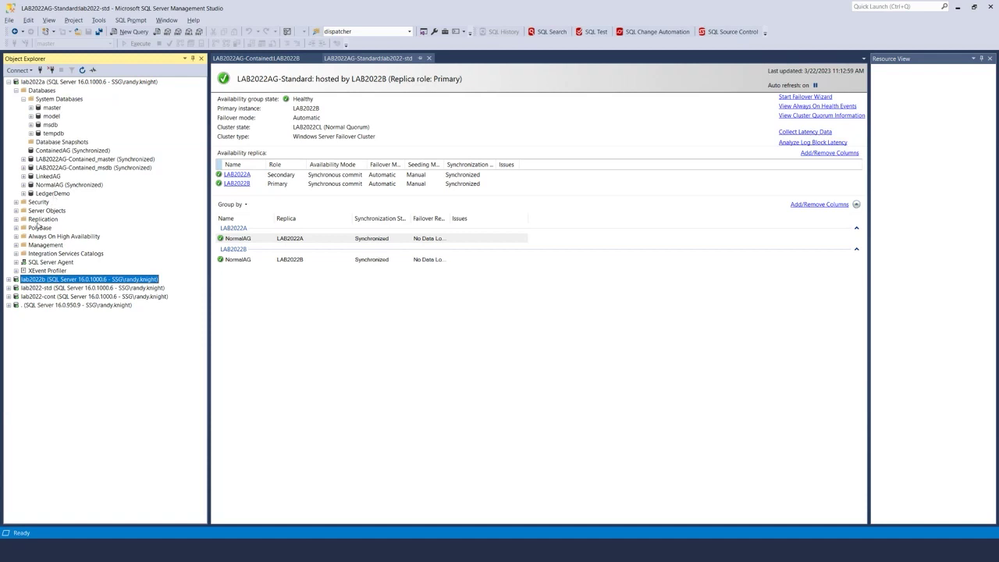
{"action": "left_click", "coordinate": [16, 236]}
{"action": "right_click", "coordinate": [62, 245]}
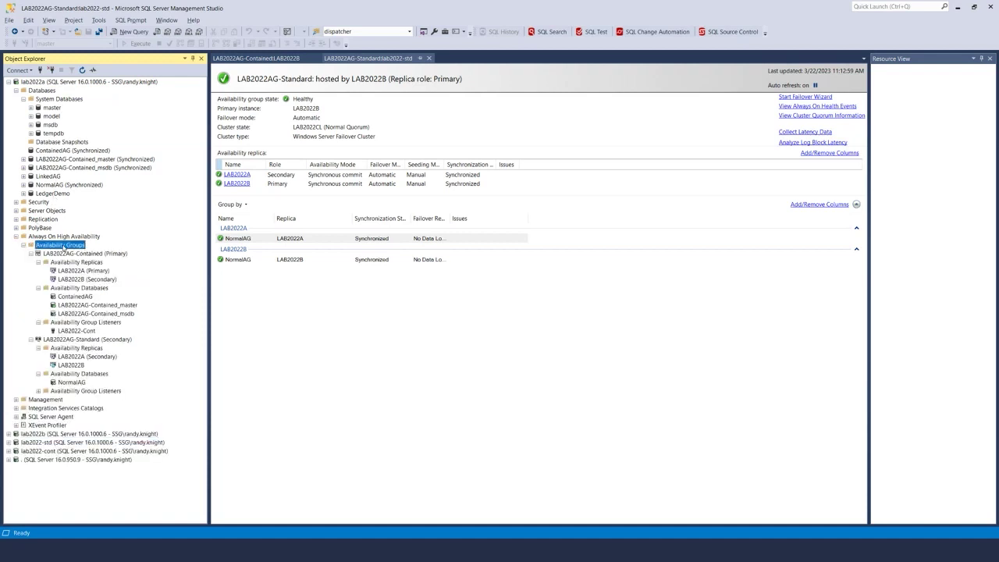
{"action": "key", "text": "Escape"}
{"action": "left_click", "coordinate": [297, 214]}
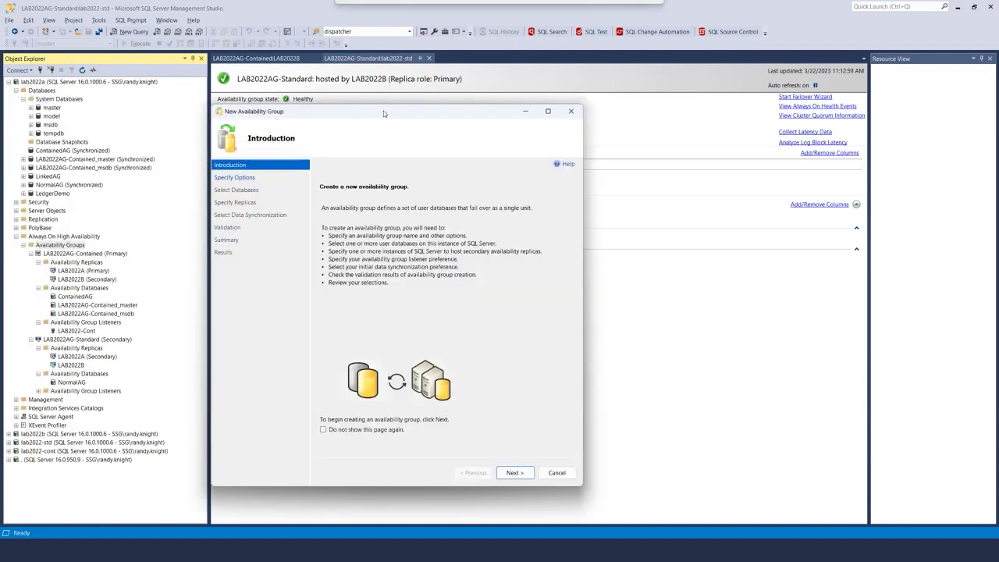
{"action": "left_click_drag", "start_coordinate": [383, 111], "coordinate": [380, 63]}
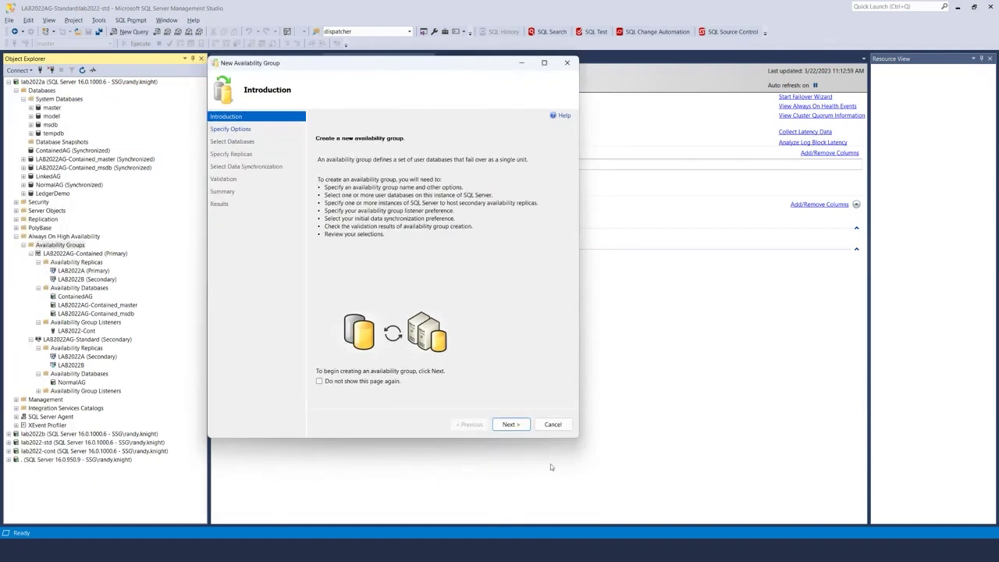
{"action": "left_click", "coordinate": [509, 424]}
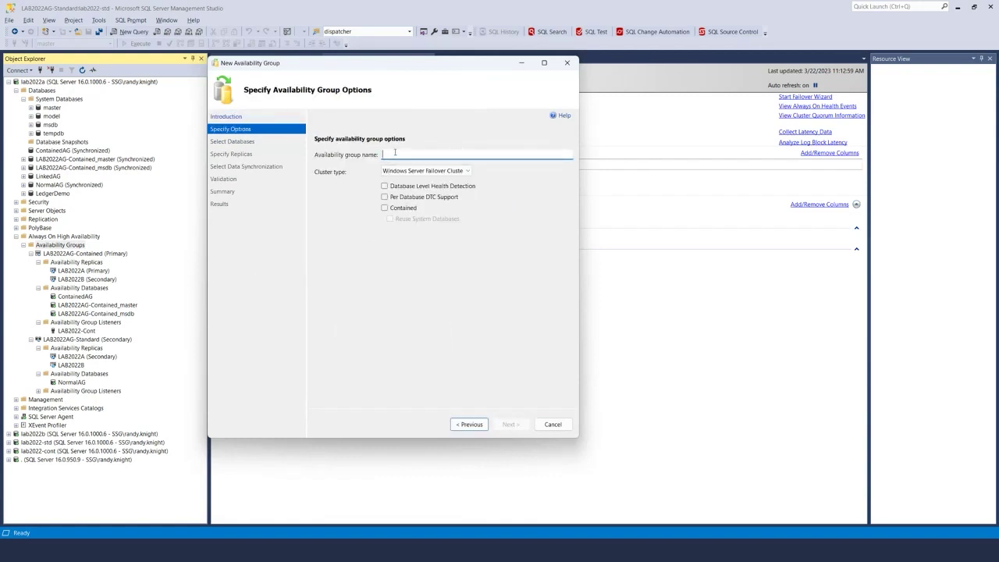
Step: Name the availability group AG2, keep the Windows Server Failover Cluster type, and make it contained
{"action": "type", "text": "AG2"}
{"action": "left_click", "coordinate": [402, 171]}
{"action": "left_click", "coordinate": [420, 172]}
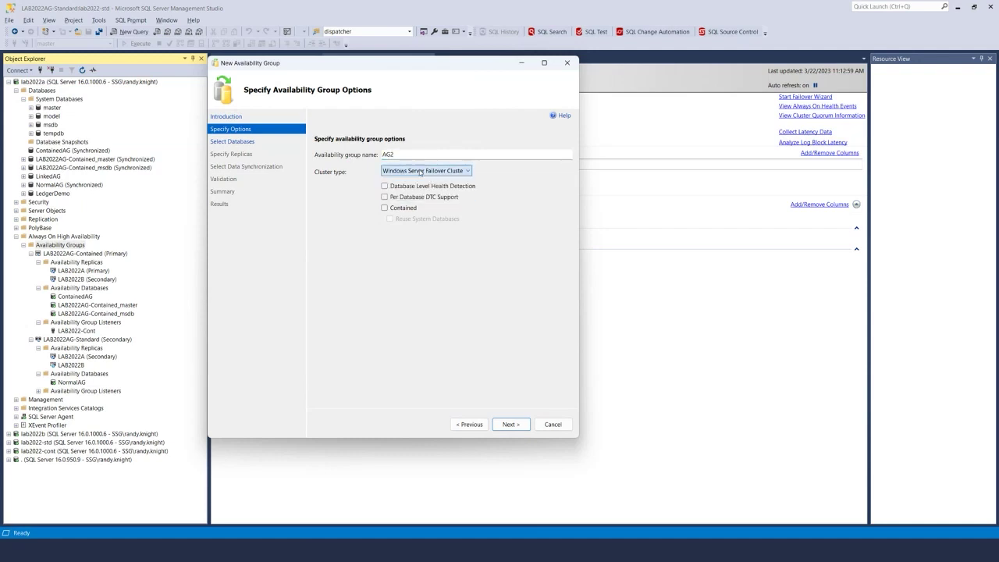
{"action": "left_click", "coordinate": [384, 208]}
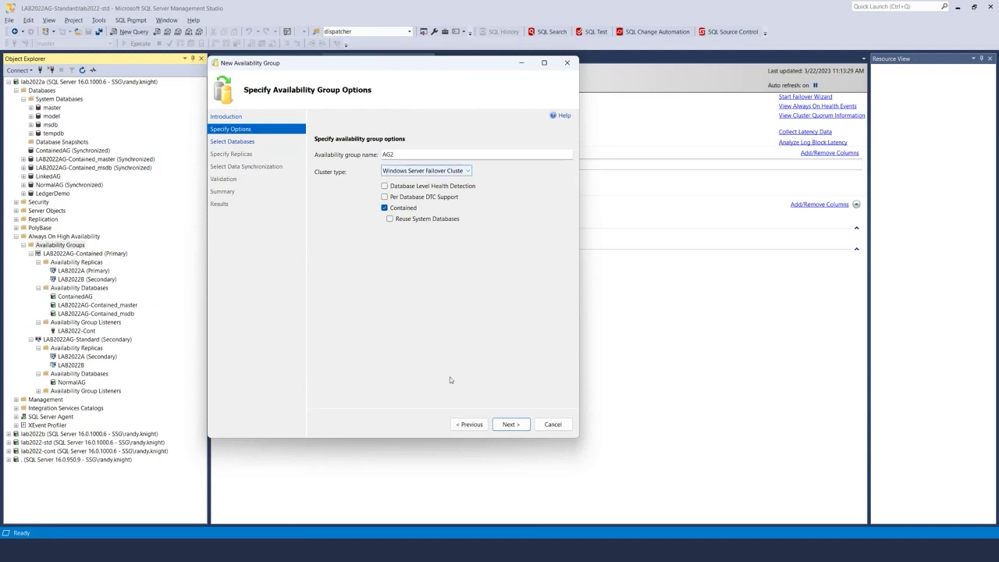
{"action": "left_click", "coordinate": [512, 424]}
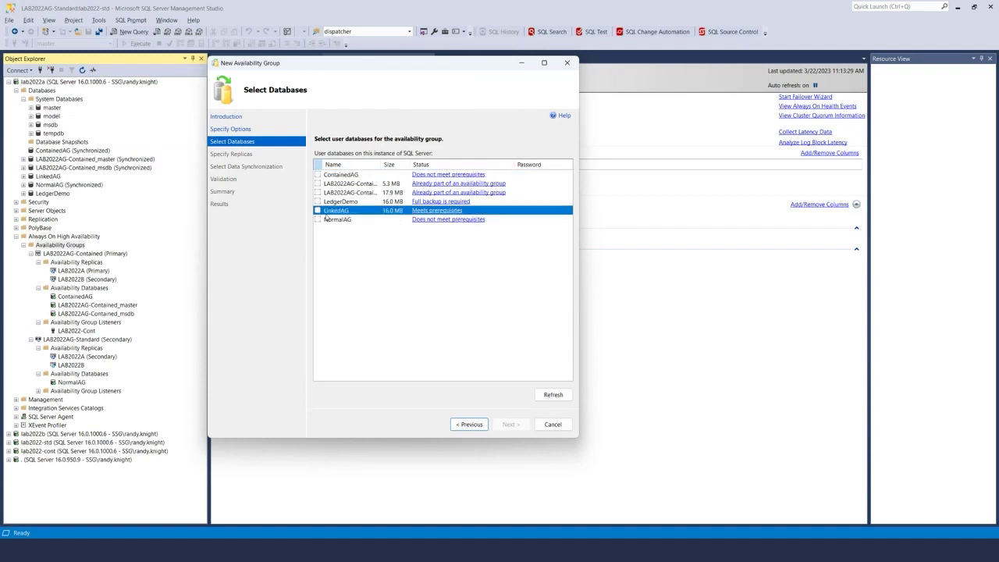
Step: Include the LinkedAG database in the availability group and continue to the replica settings
{"action": "left_click", "coordinate": [317, 210]}
{"action": "left_click", "coordinate": [317, 210]}
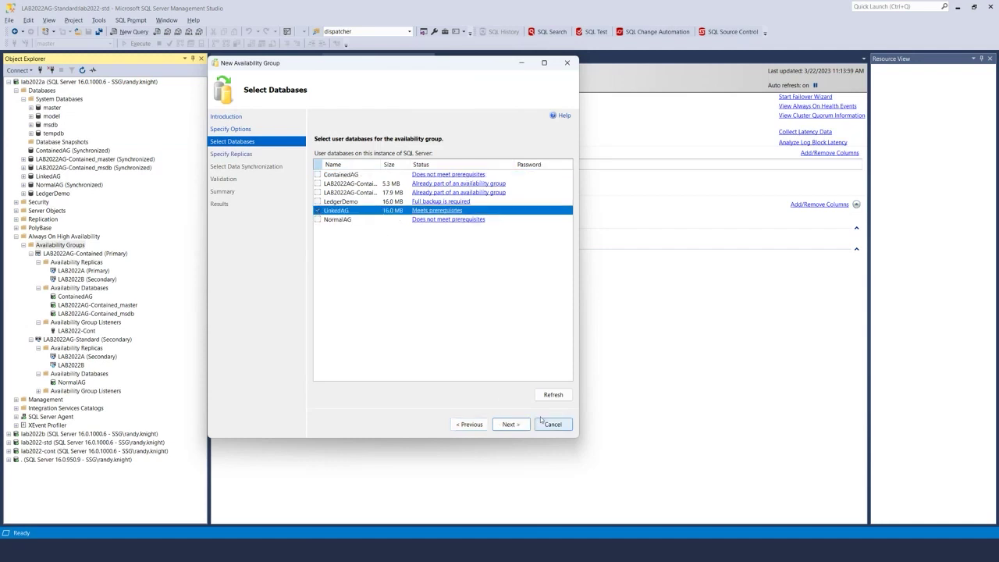
{"action": "left_click", "coordinate": [511, 423]}
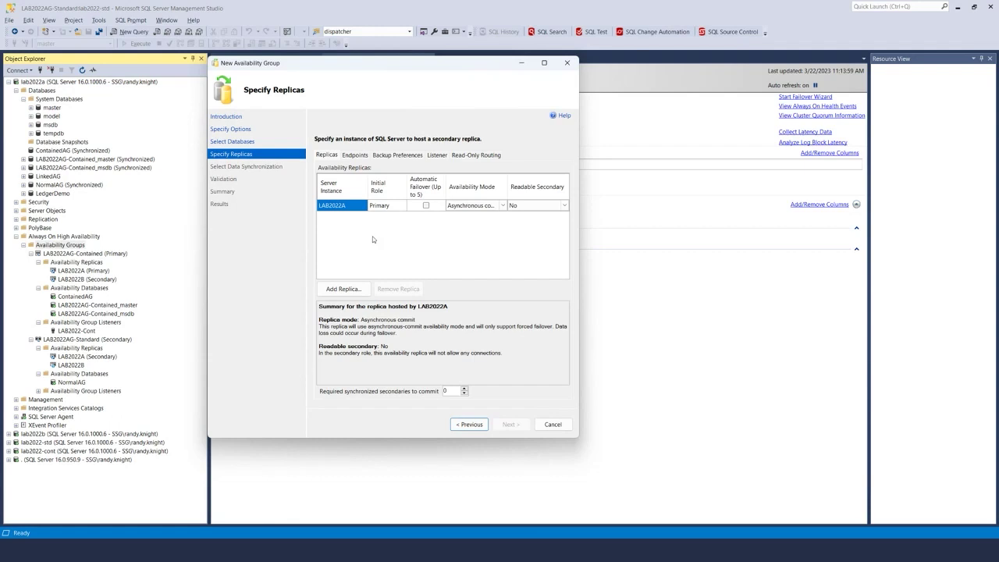
Step: Add LAB2022B as a secondary replica and enable automatic failover for both LAB2022A and LAB2022B
{"action": "left_click", "coordinate": [426, 206]}
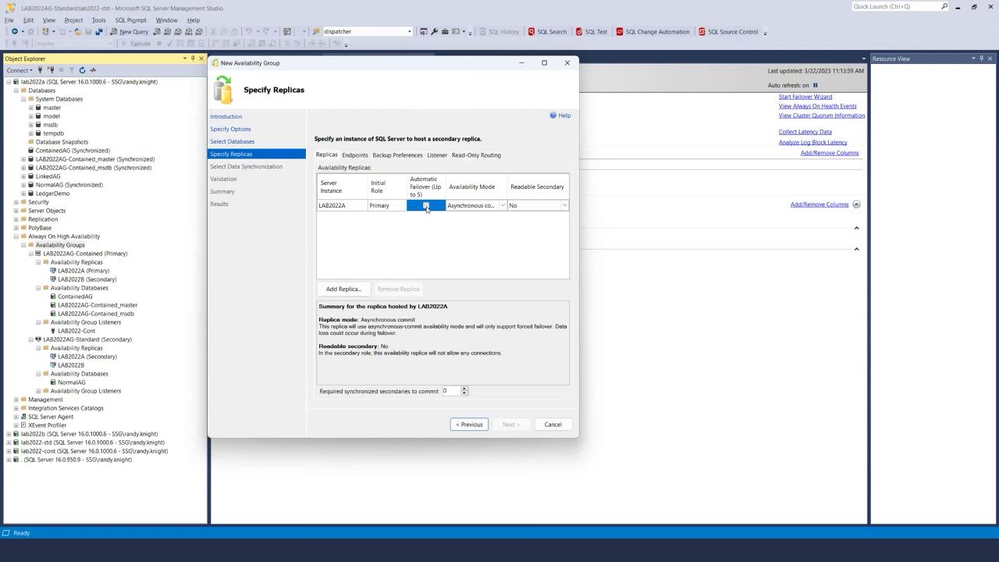
{"action": "left_click", "coordinate": [342, 288]}
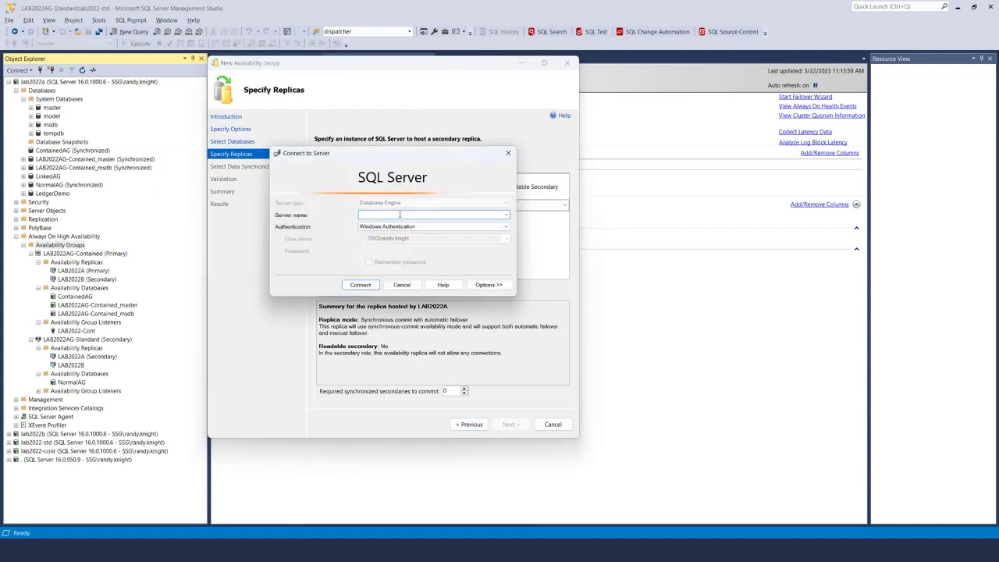
{"action": "type", "text": "LAB2"}
{"action": "key", "text": "BackSpace"}
{"action": "key", "text": "BackSpace"}
{"action": "key", "text": "BackSpace"}
{"action": "type", "text": "AB2022B"}
{"action": "left_click", "coordinate": [361, 285]}
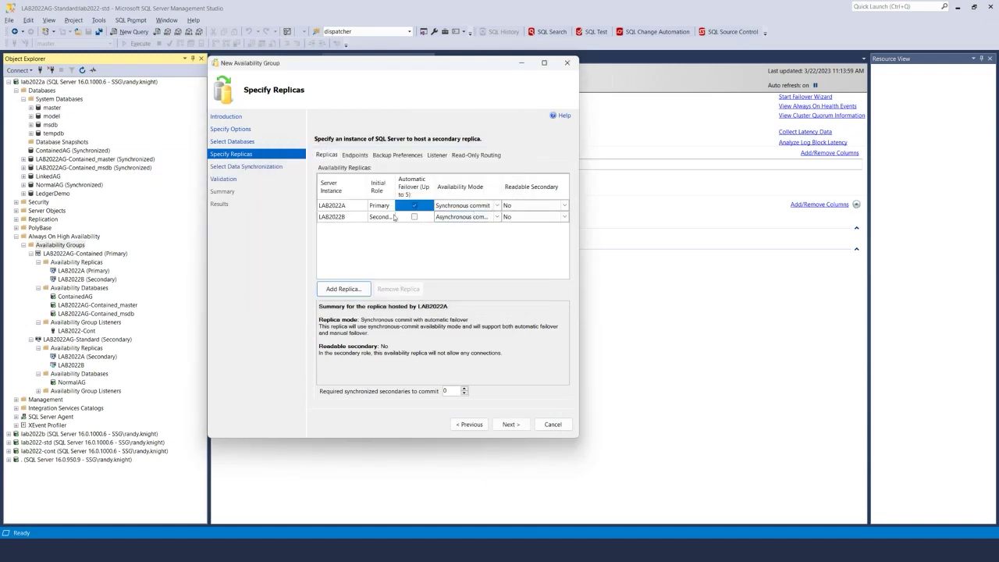
{"action": "left_click", "coordinate": [414, 217]}
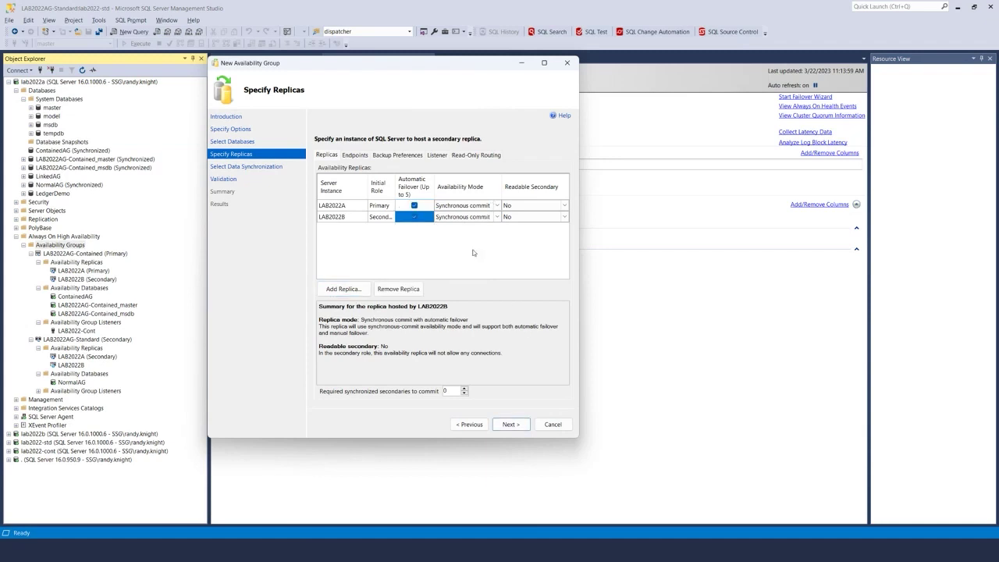
{"action": "left_click", "coordinate": [512, 424]}
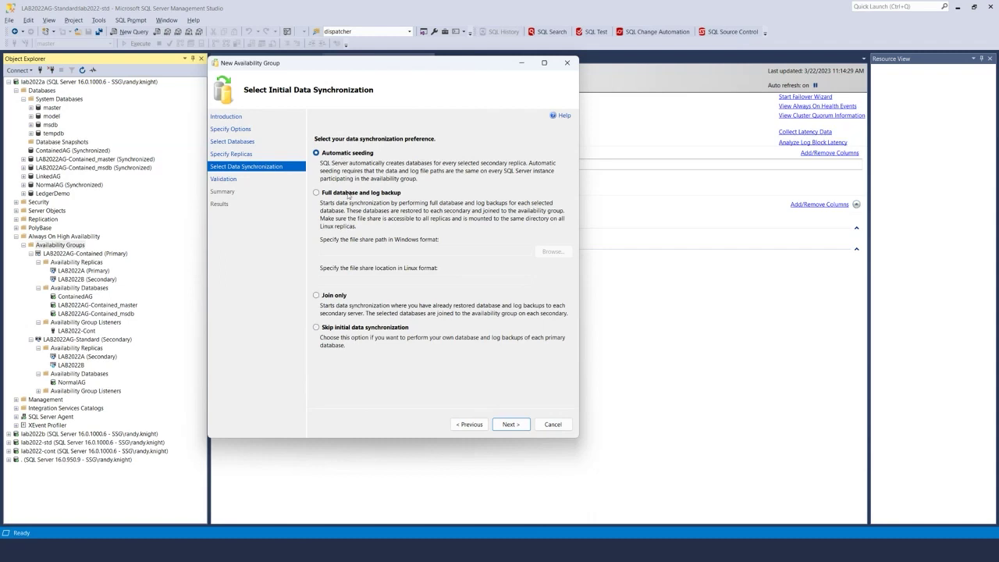
Step: Set initial data synchronization to full database and log backup, using the file share path \\LAB2022A\t$
{"action": "left_click", "coordinate": [344, 150]}
{"action": "left_click", "coordinate": [342, 196]}
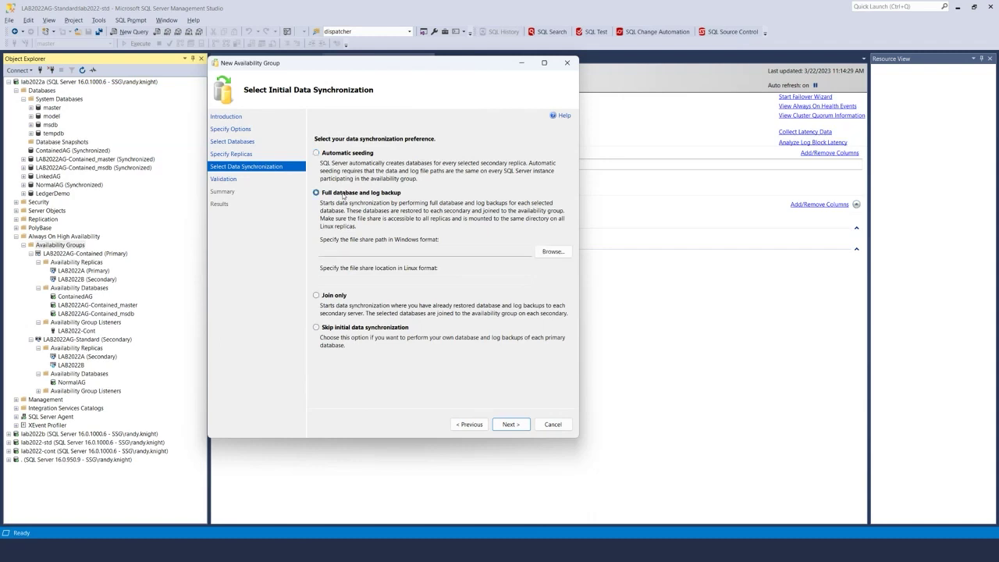
{"action": "type", "text": "\\\\LAB2022A\\t$"}
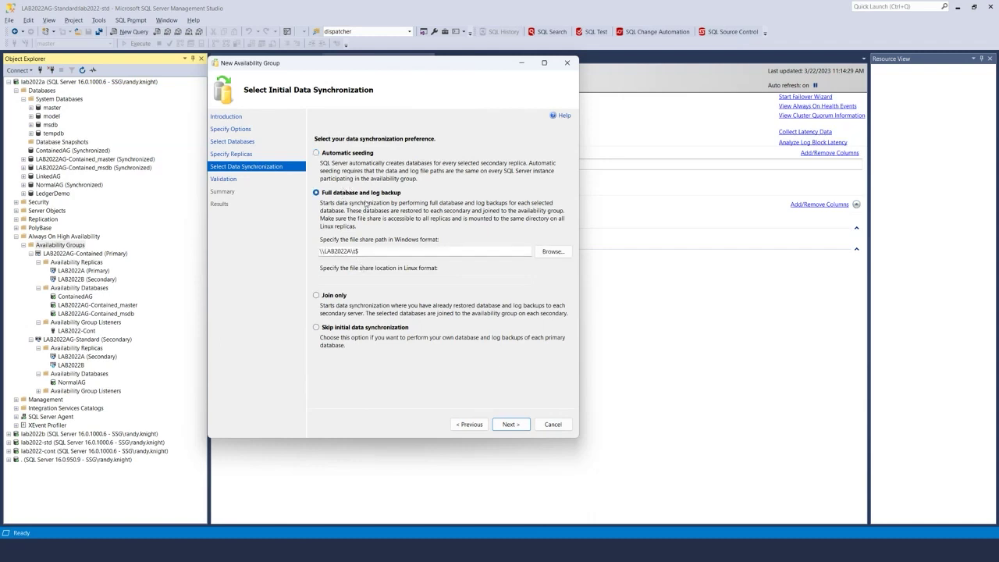
{"action": "left_click", "coordinate": [510, 424]}
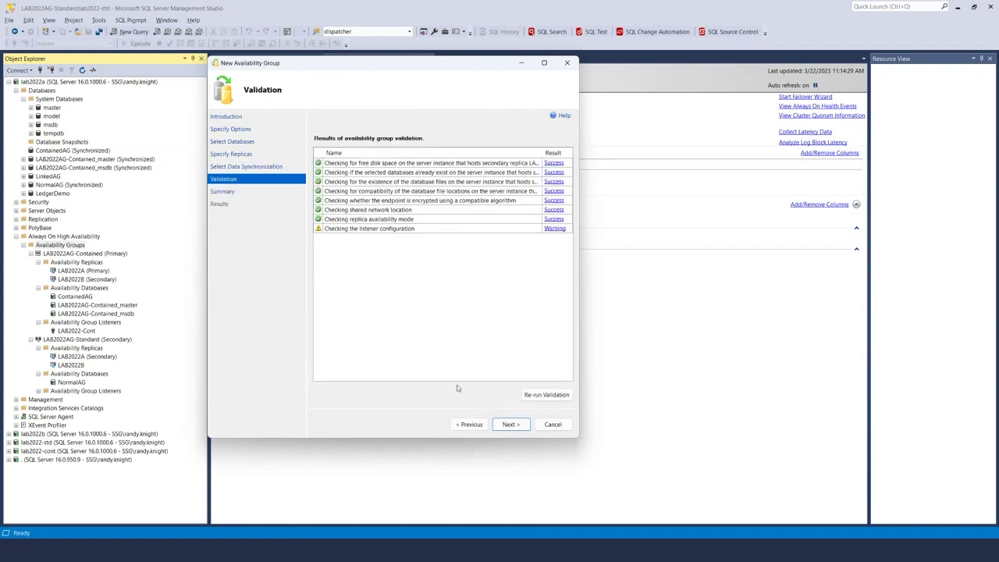
Step: Script the availability group configuration to a new query window from the wizard's summary, and cancel the wizard without creating the group
{"action": "left_click", "coordinate": [511, 424]}
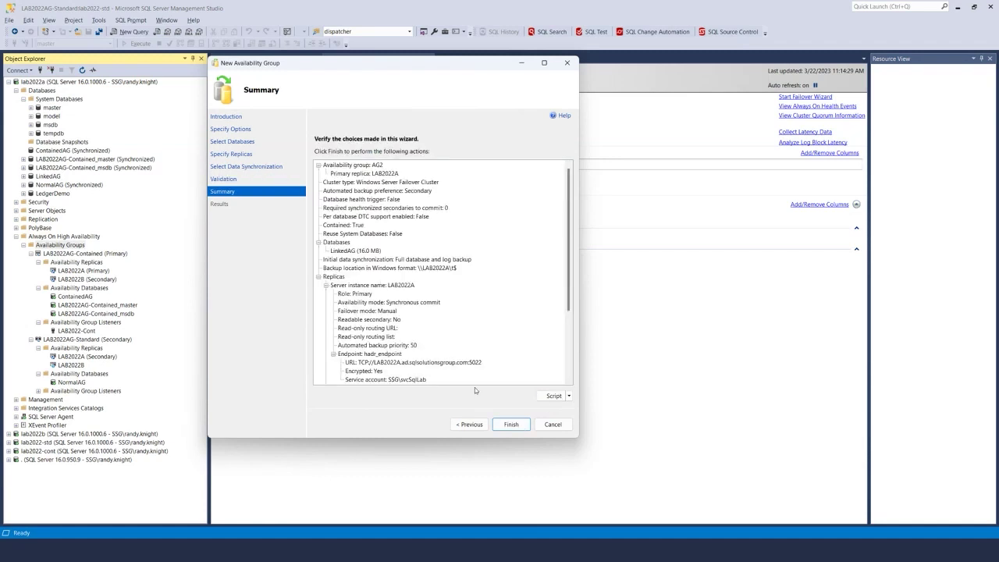
{"action": "left_click", "coordinate": [553, 395]}
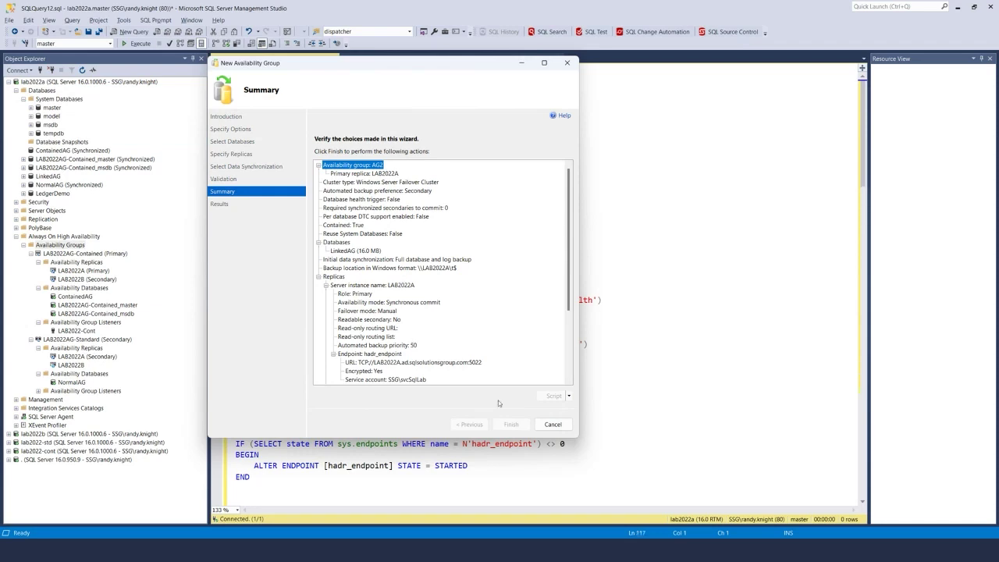
{"action": "left_click", "coordinate": [557, 427]}
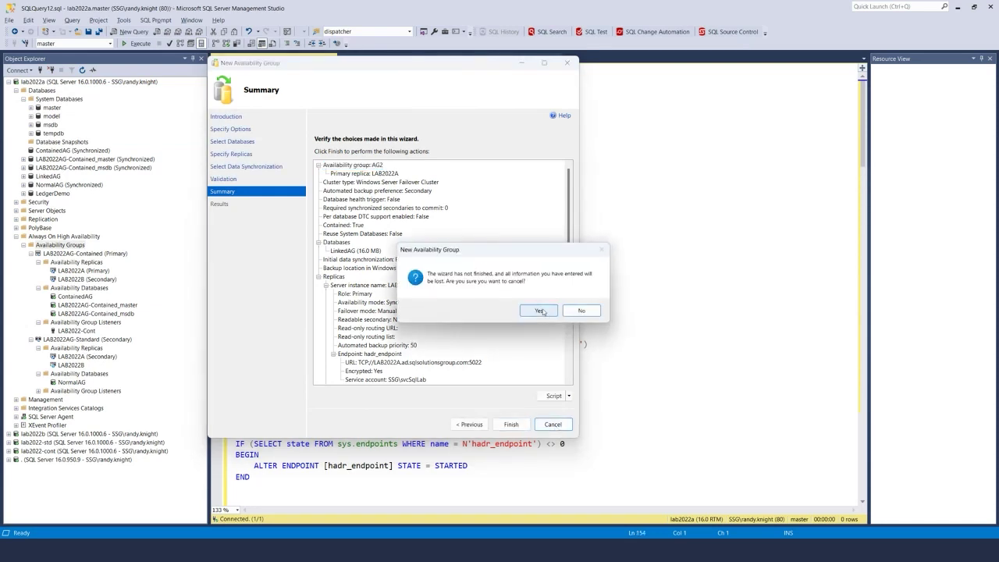
{"action": "left_click", "coordinate": [540, 311]}
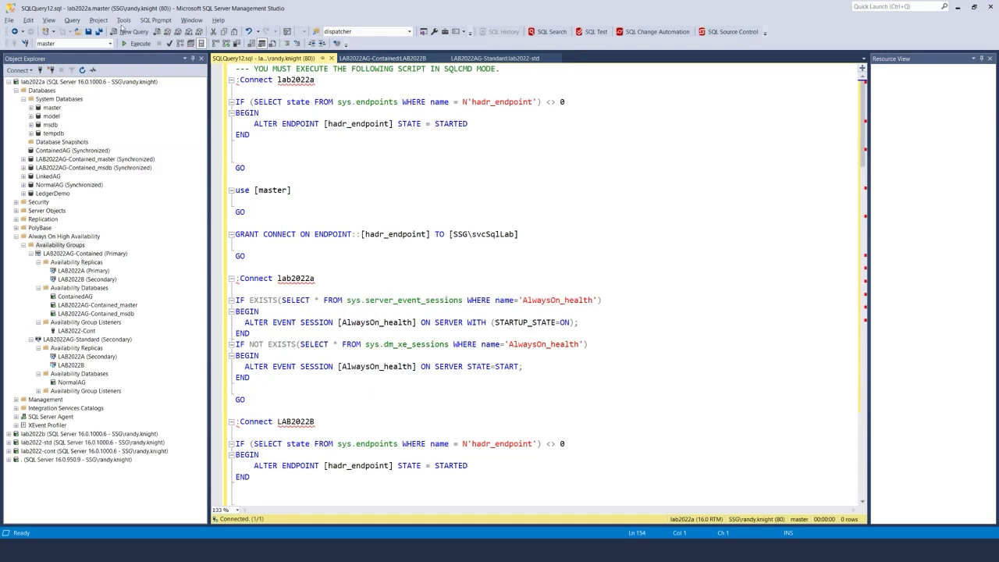
Step: Enable SQLCMD mode for the generated availability group script
{"action": "left_click", "coordinate": [72, 20]}
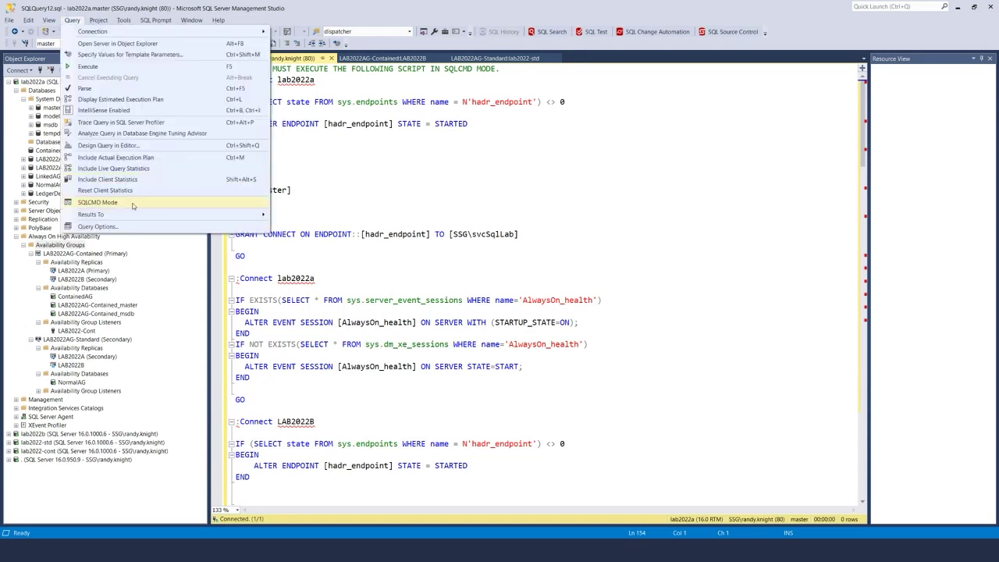
{"action": "left_click", "coordinate": [97, 202]}
{"action": "left_click", "coordinate": [326, 79]}
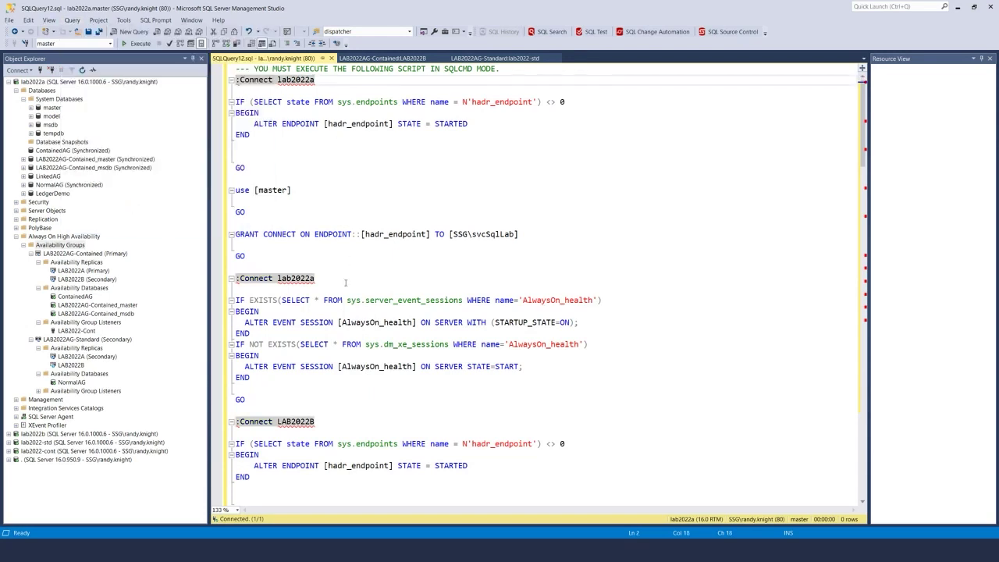
{"action": "left_click", "coordinate": [345, 280]}
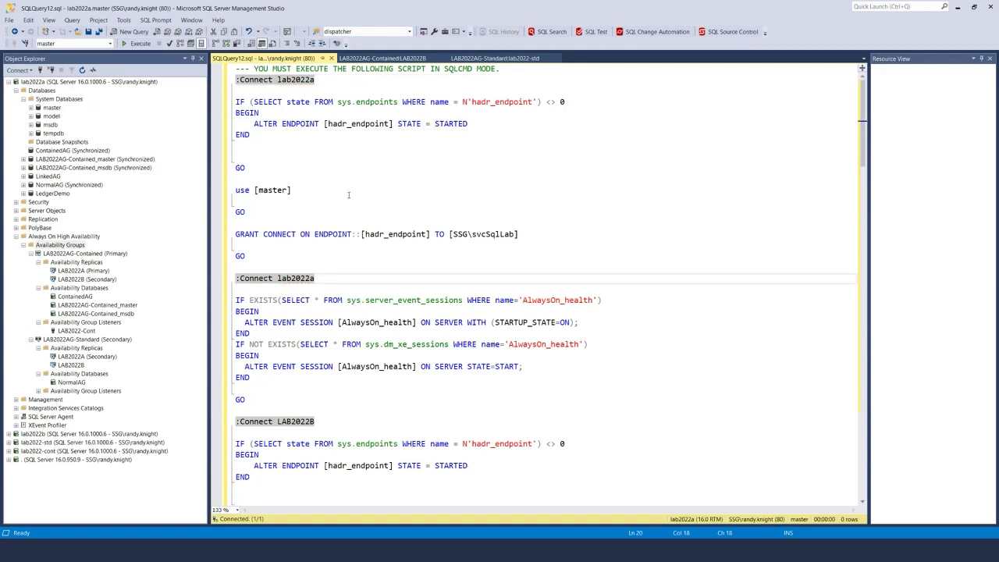
Step: Examine the script's CREATE AVAILABILITY GROUP statement for AG2, including its failover, synchronized-secondaries and CONTAINED options
{"action": "scroll", "coordinate": [357, 231], "scroll_direction": "down", "scroll_amount": 5}
{"action": "scroll", "coordinate": [351, 203], "scroll_direction": "up", "scroll_amount": 5}
{"action": "scroll", "coordinate": [339, 159], "scroll_direction": "down", "scroll_amount": 9}
{"action": "scroll", "coordinate": [339, 158], "scroll_direction": "down", "scroll_amount": 7}
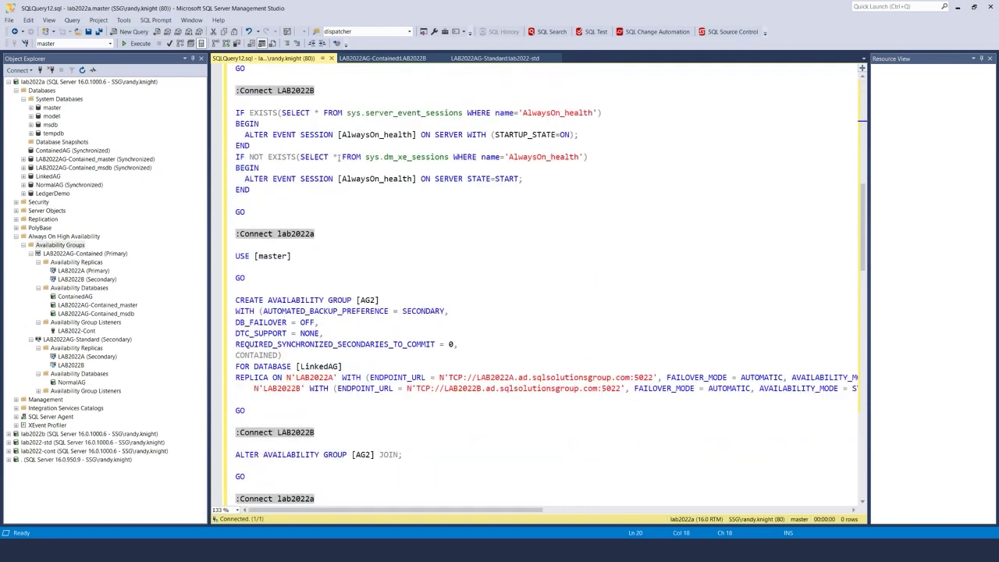
{"action": "scroll", "coordinate": [338, 158], "scroll_direction": "down", "scroll_amount": 2}
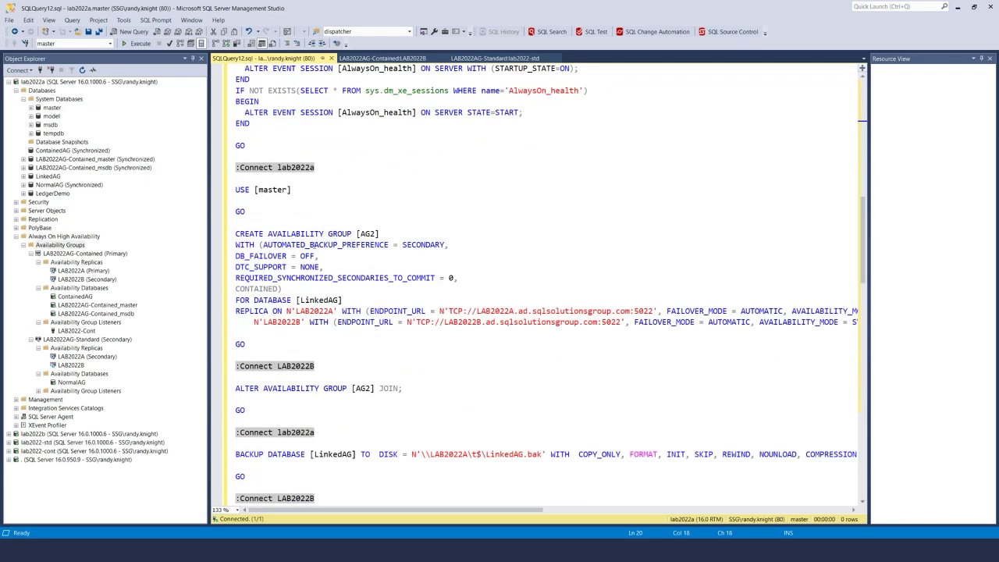
{"action": "left_click_drag", "start_coordinate": [236, 234], "coordinate": [468, 244]}
{"action": "left_click", "coordinate": [382, 257]}
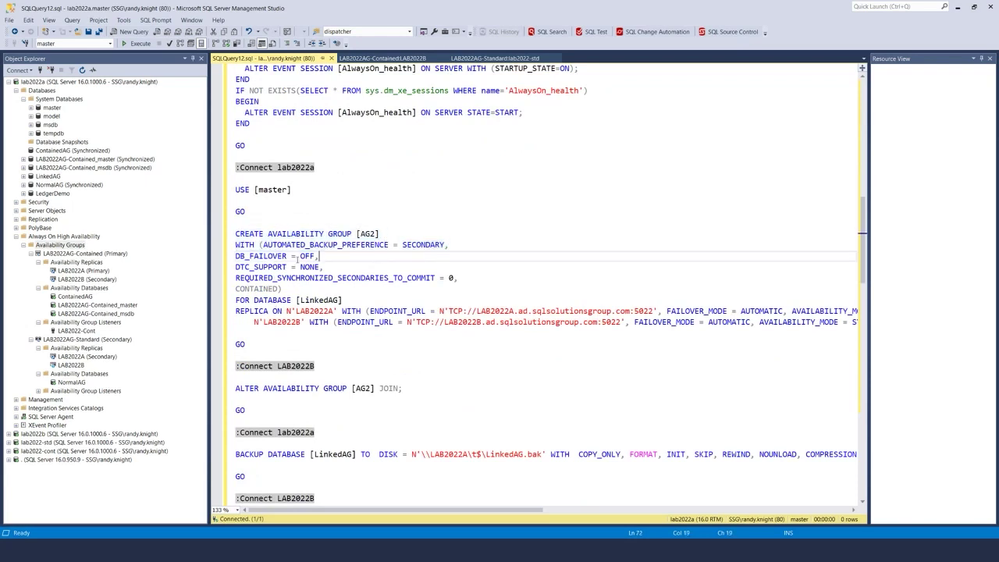
{"action": "left_click", "coordinate": [477, 278]}
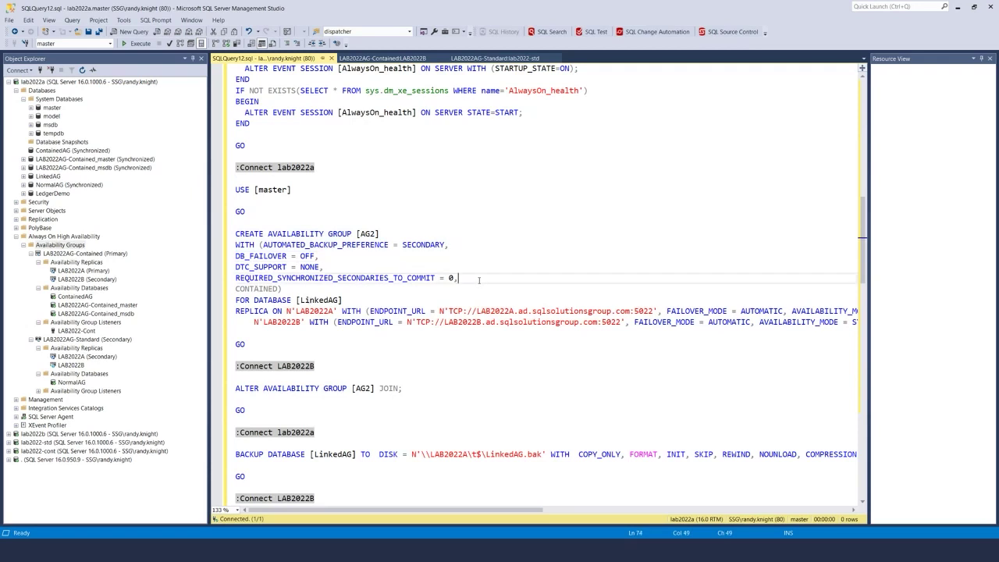
{"action": "mouse_move", "coordinate": [236, 289]}
{"action": "left_mouse_down"}
{"action": "mouse_move", "coordinate": [278, 291]}
{"action": "mouse_move", "coordinate": [233, 289]}
{"action": "left_mouse_up"}
{"action": "left_click", "coordinate": [278, 290]}
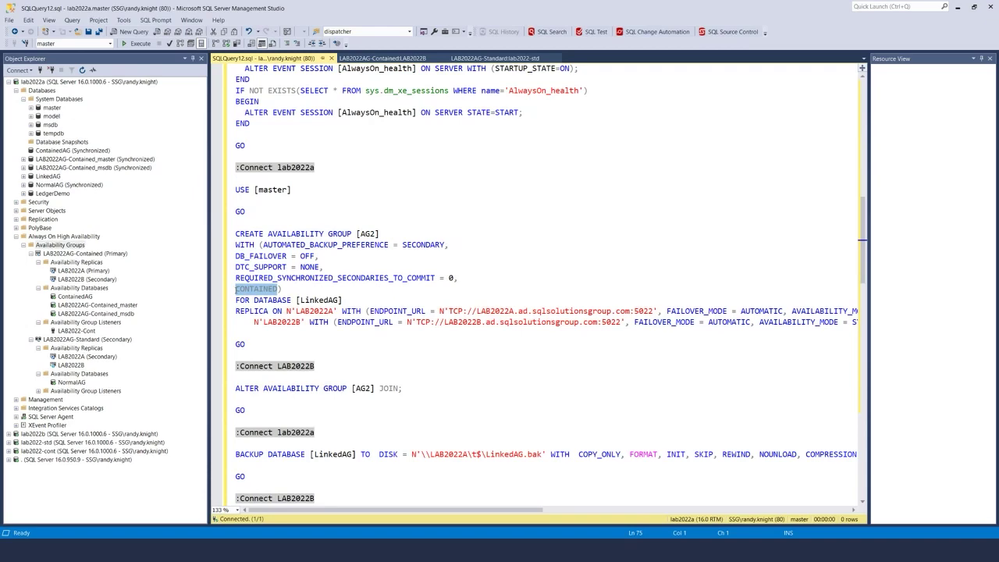
{"action": "left_click", "coordinate": [393, 278]}
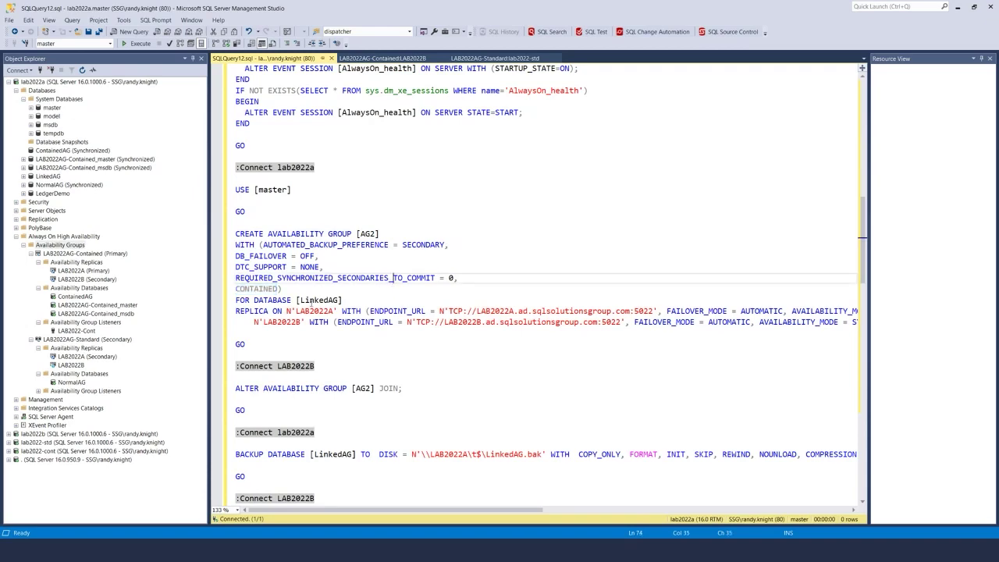
Step: Examine the script's statements that join LAB2022B to AG2, back up and restore LinkedAG, and wait for the replica
{"action": "scroll", "coordinate": [435, 349], "scroll_direction": "down", "scroll_amount": 2}
{"action": "scroll", "coordinate": [407, 336], "scroll_direction": "down", "scroll_amount": 3}
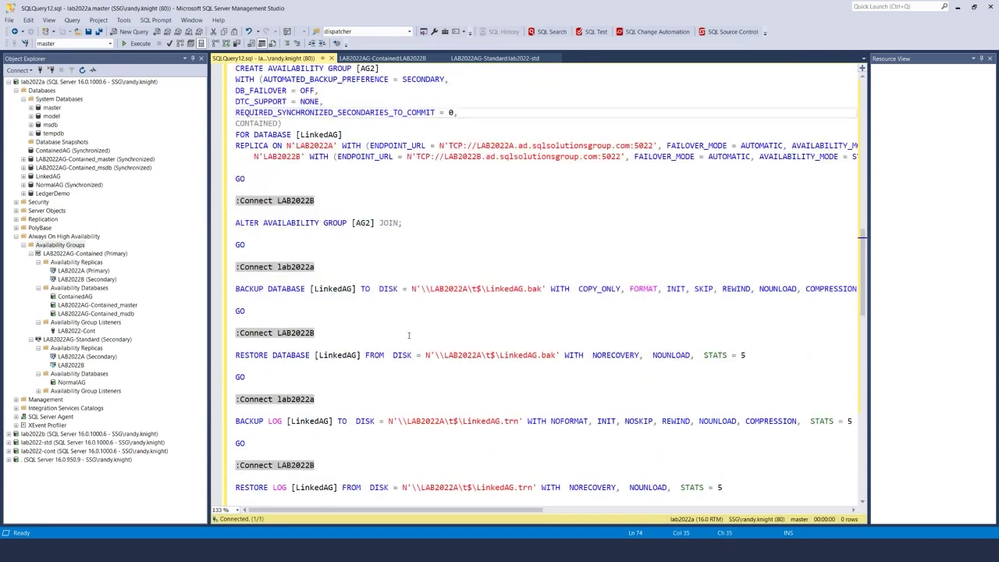
{"action": "scroll", "coordinate": [408, 335], "scroll_direction": "down", "scroll_amount": 6}
{"action": "scroll", "coordinate": [386, 335], "scroll_direction": "up", "scroll_amount": 3}
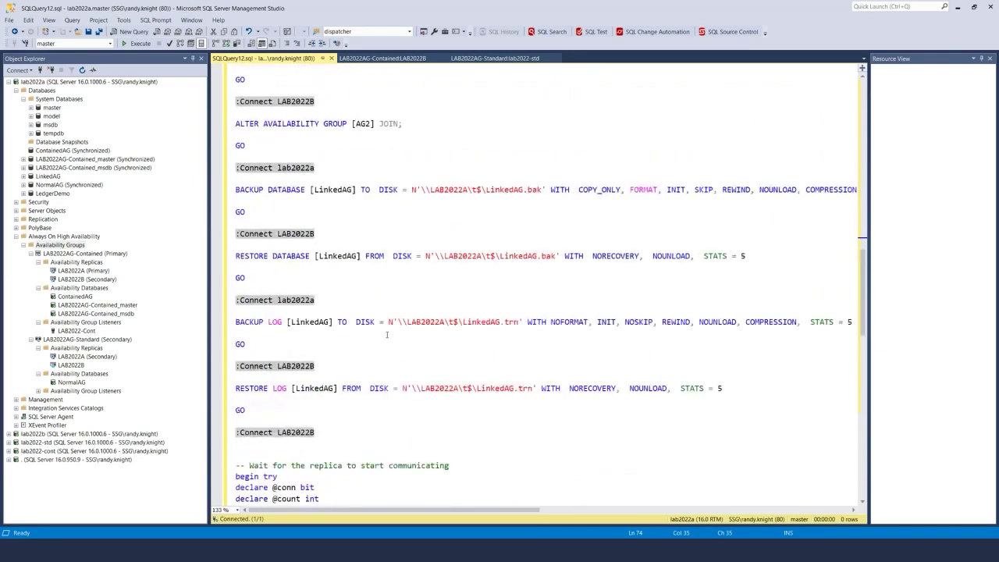
{"action": "scroll", "coordinate": [386, 335], "scroll_direction": "up", "scroll_amount": 1}
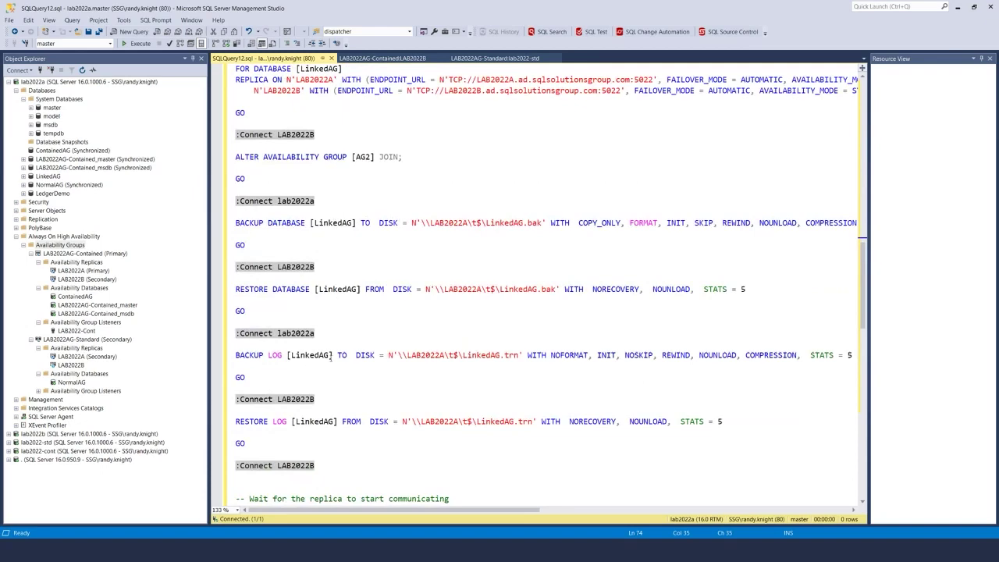
{"action": "scroll", "coordinate": [333, 420], "scroll_direction": "down", "scroll_amount": 6}
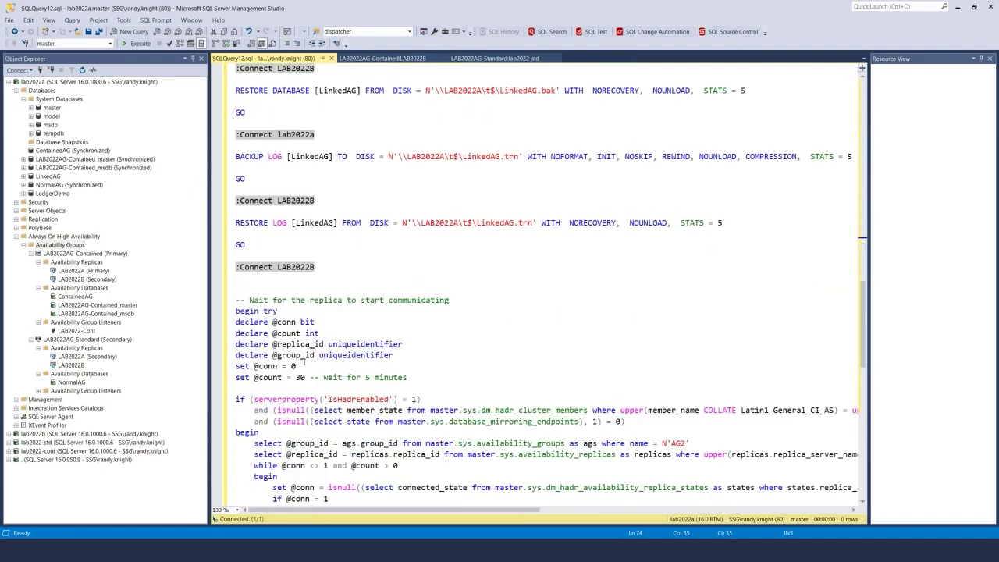
{"action": "scroll", "coordinate": [304, 362], "scroll_direction": "down", "scroll_amount": 11}
{"action": "scroll", "coordinate": [301, 366], "scroll_direction": "up", "scroll_amount": 14}
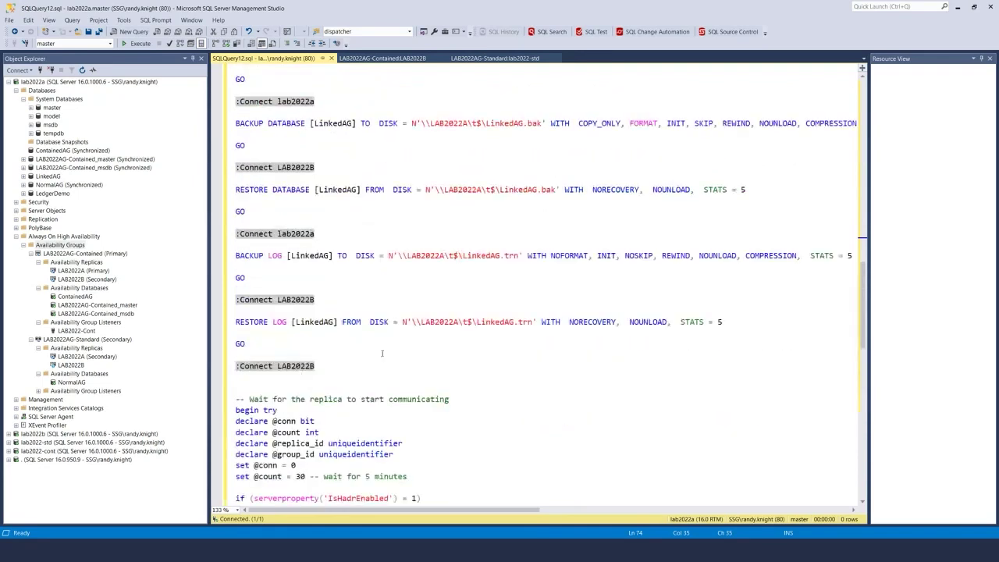
{"action": "left_click", "coordinate": [277, 345]}
{"action": "left_click", "coordinate": [353, 366]}
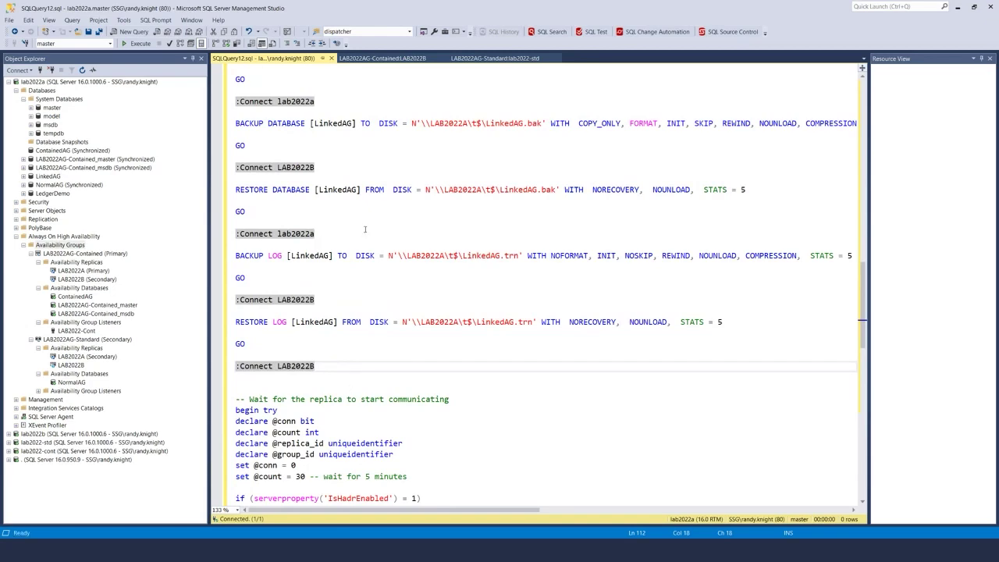
{"action": "scroll", "coordinate": [364, 229], "scroll_direction": "up", "scroll_amount": 5}
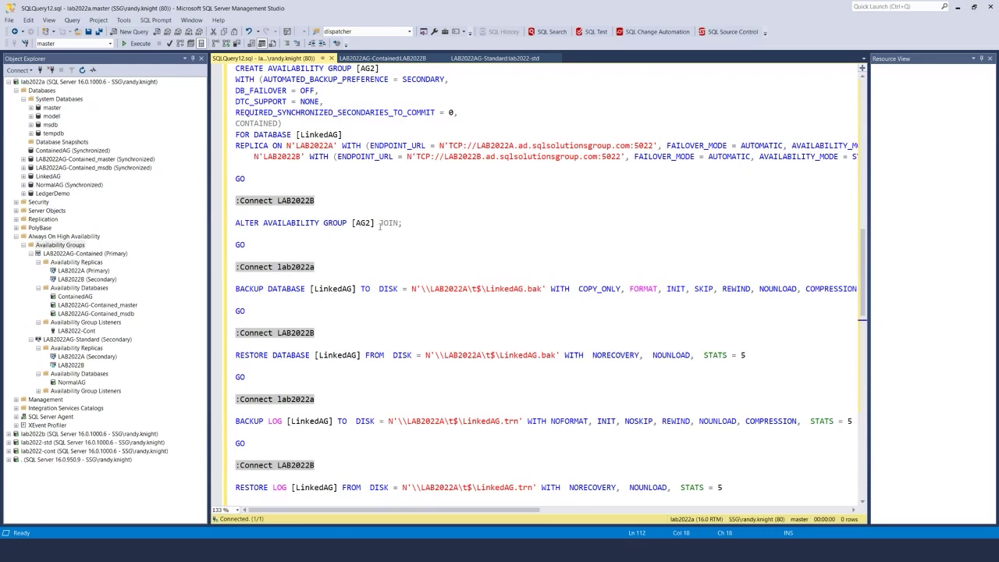
{"action": "scroll", "coordinate": [398, 273], "scroll_direction": "down", "scroll_amount": 6}
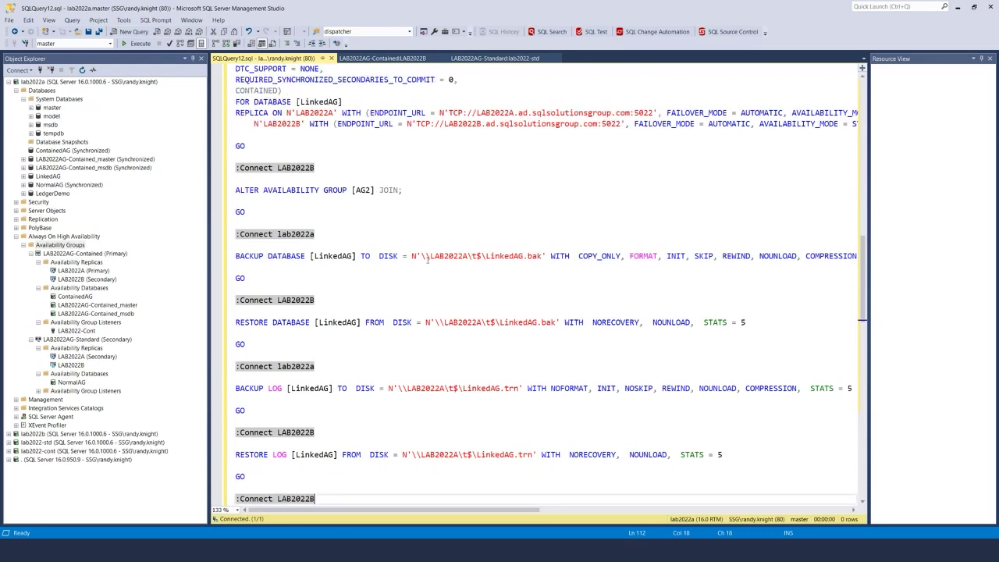
{"action": "scroll", "coordinate": [407, 302], "scroll_direction": "down", "scroll_amount": 8}
{"action": "scroll", "coordinate": [406, 304], "scroll_direction": "up", "scroll_amount": 10}
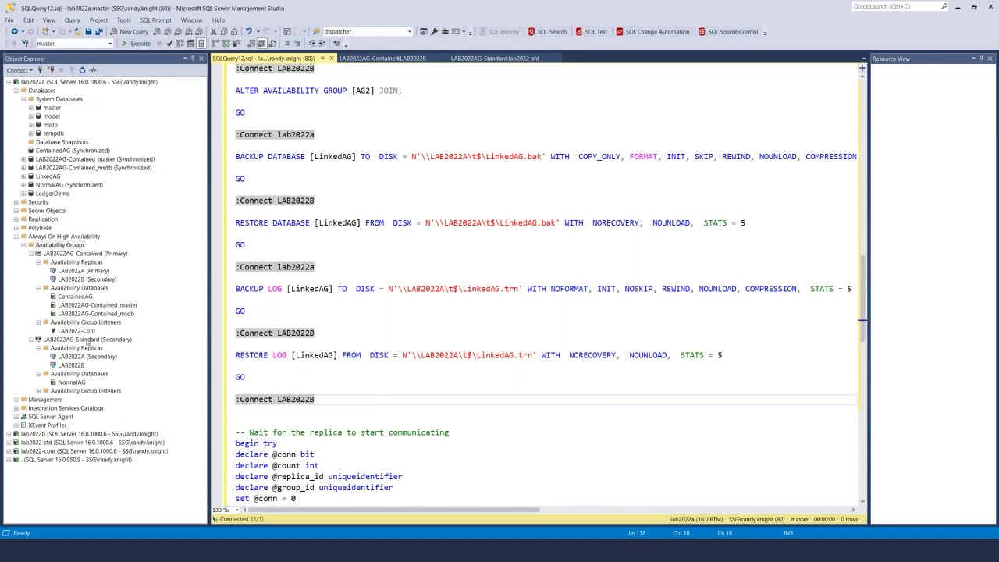
Step: Try to add a database to the LAB2022AG-Contained availability group, and dismiss the resulting message
{"action": "right_click", "coordinate": [82, 289]}
{"action": "key", "text": "Escape"}
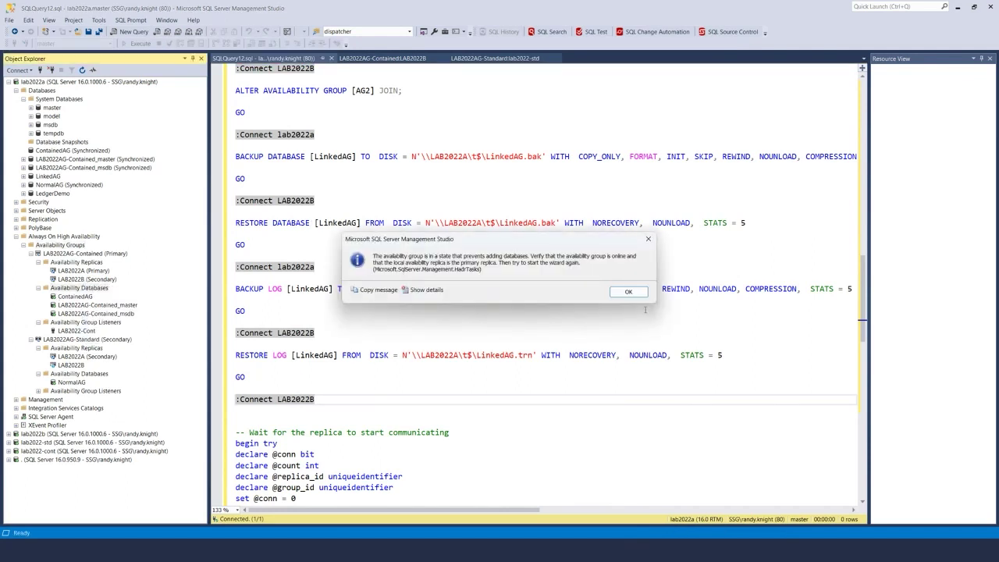
{"action": "left_click", "coordinate": [629, 292]}
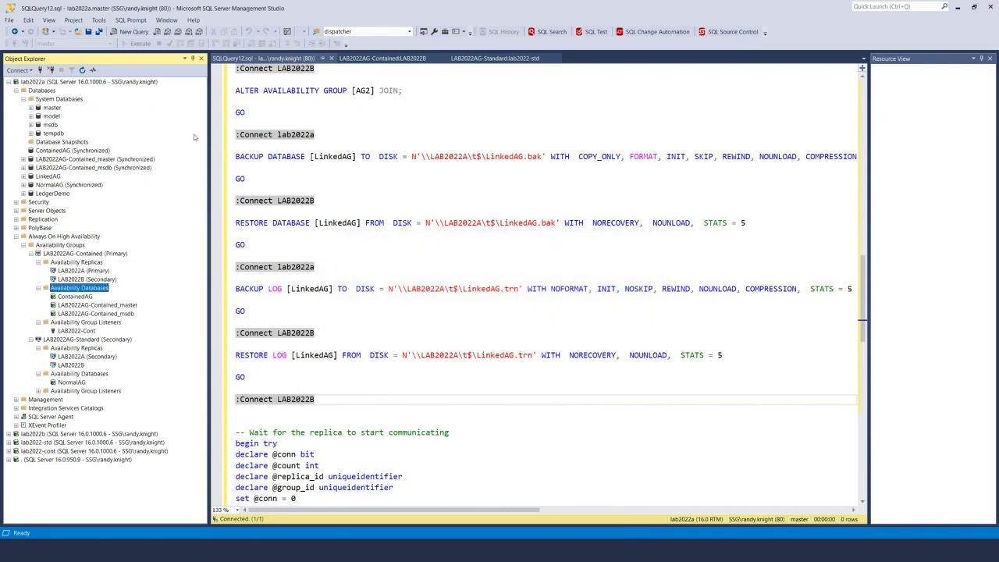
Step: Narrow the object tree to widen the script view, and review the script's backup and restore statements again
{"action": "left_click_drag", "start_coordinate": [210, 135], "coordinate": [178, 135]}
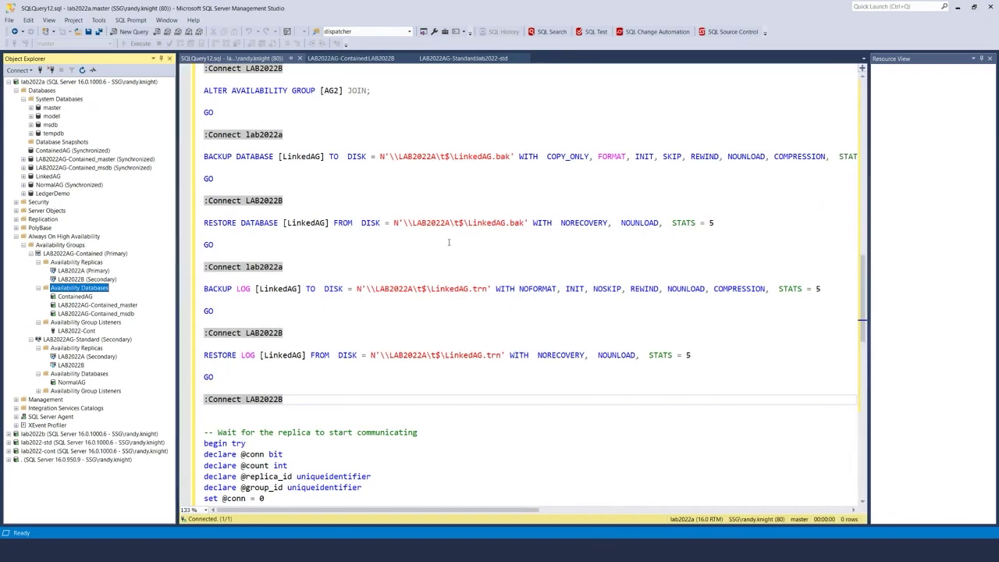
{"action": "scroll", "coordinate": [432, 259], "scroll_direction": "down", "scroll_amount": 4}
{"action": "scroll", "coordinate": [414, 267], "scroll_direction": "up", "scroll_amount": 8}
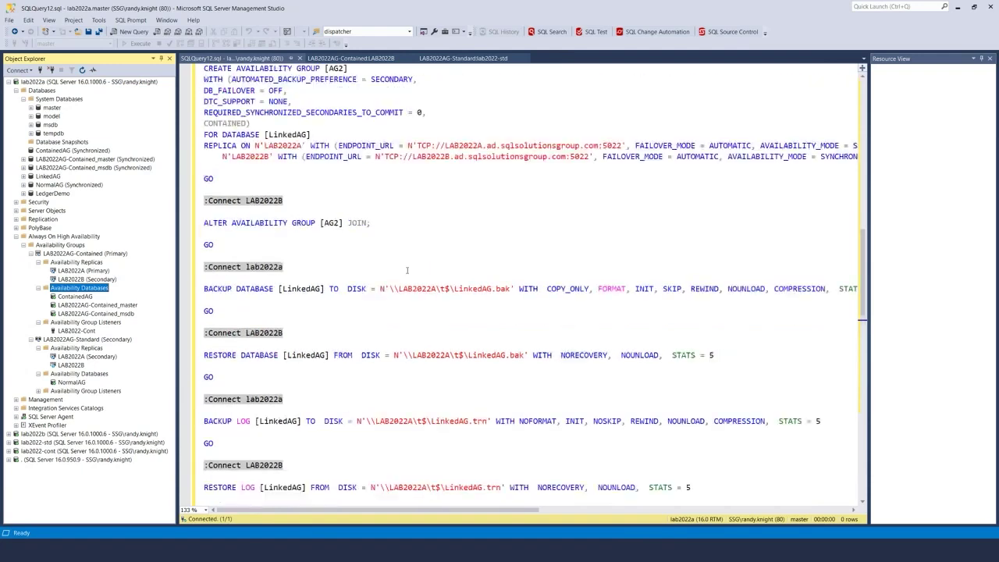
Step: Collapse the databases of lab2022a in the object tree and show the dashboard of the LAB2022AG-Contained availability group
{"action": "left_click", "coordinate": [78, 168]}
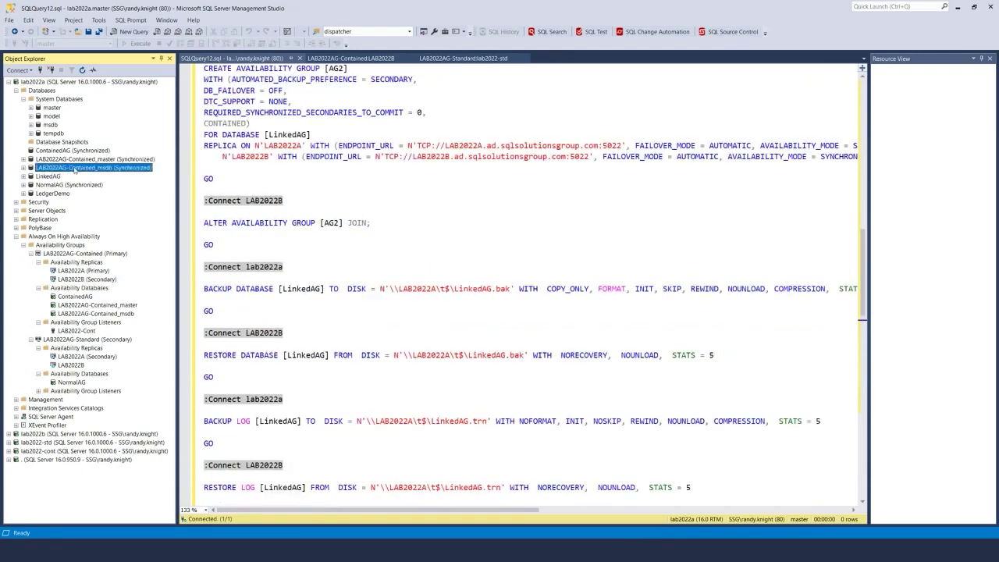
{"action": "left_click", "coordinate": [17, 90]}
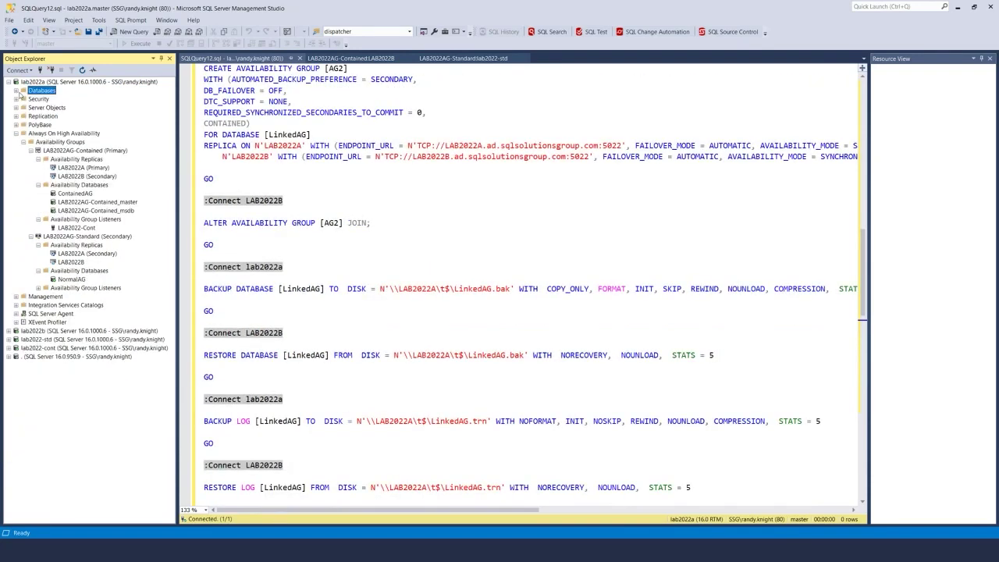
{"action": "double_click", "coordinate": [43, 83]}
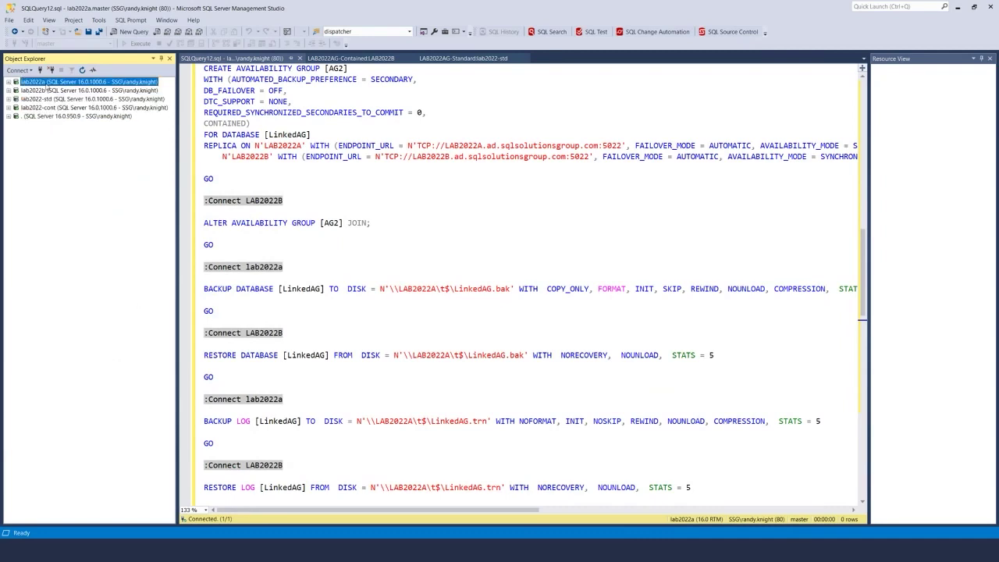
{"action": "left_click", "coordinate": [8, 82]}
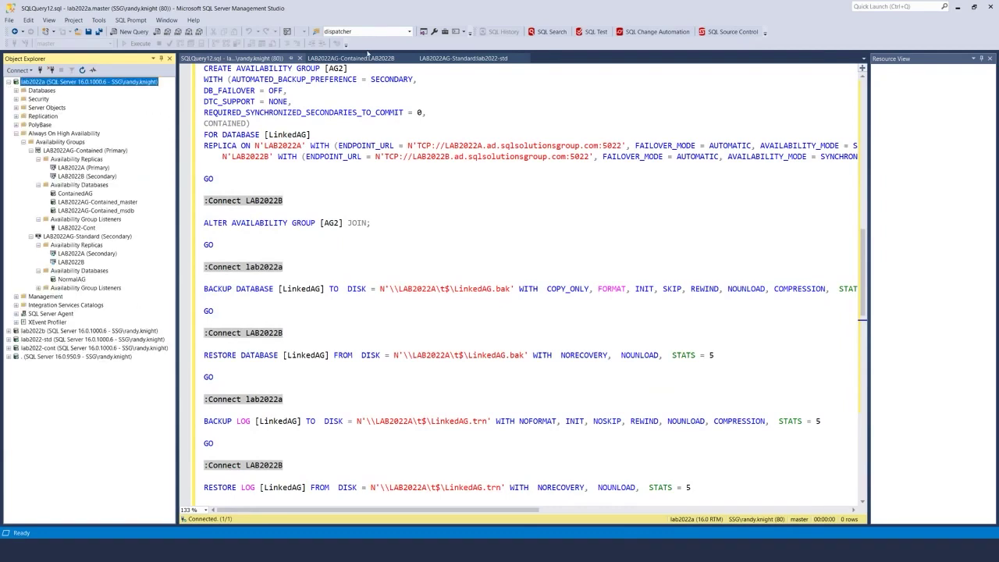
{"action": "left_click", "coordinate": [365, 58]}
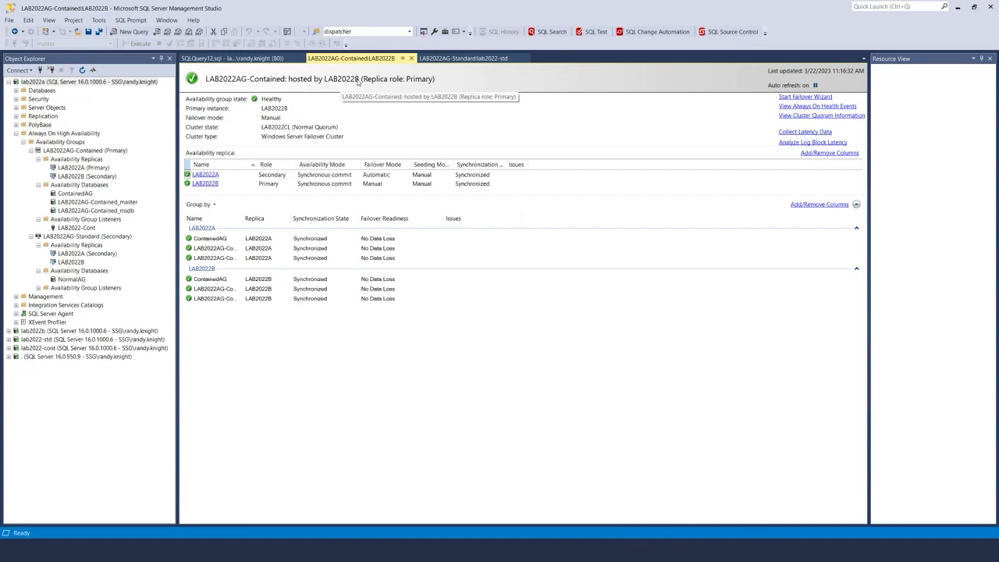
Step: Collapse the lab2022a server and expand lab2022b to view its databases
{"action": "left_click", "coordinate": [9, 82]}
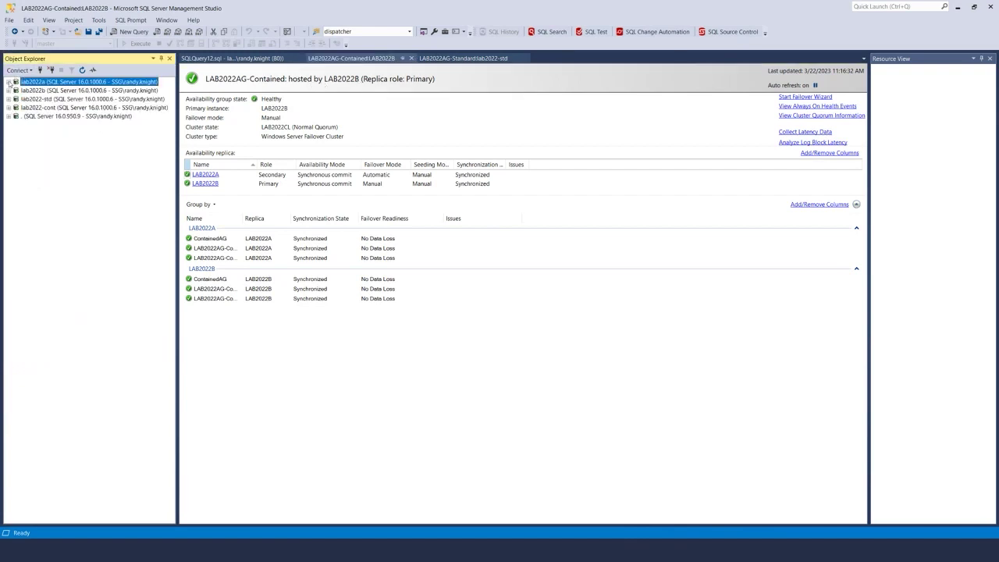
{"action": "left_click", "coordinate": [8, 90]}
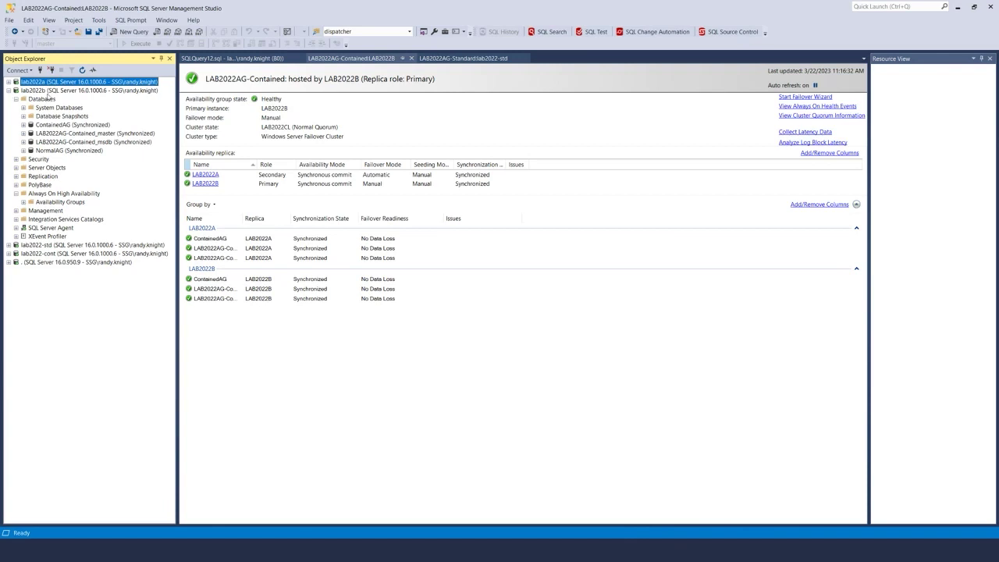
{"action": "left_click", "coordinate": [36, 94]}
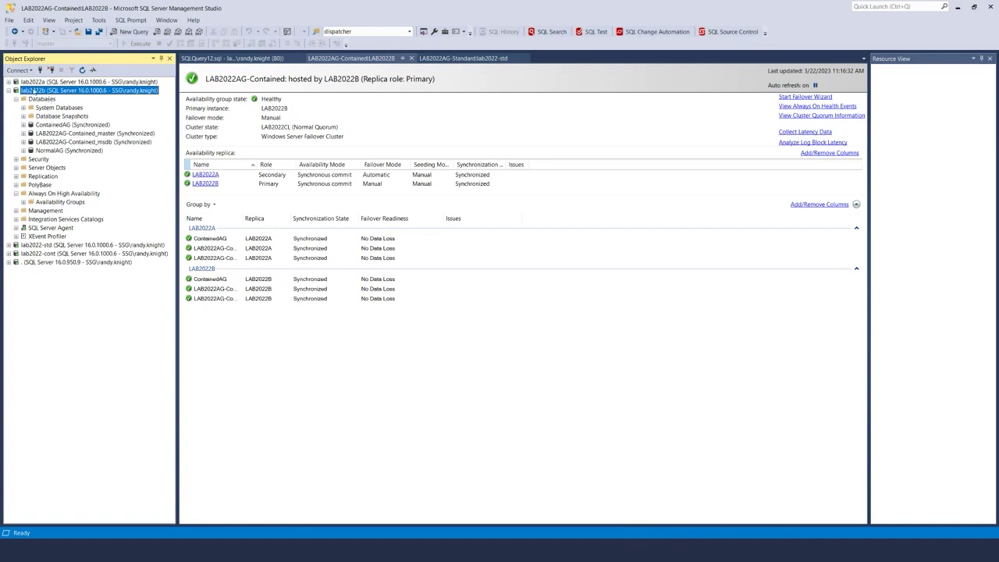
Step: Examine the ContainedAG database and the contained master and msdb databases of LAB2022AG-Contained on lab2022b
{"action": "left_click", "coordinate": [50, 126]}
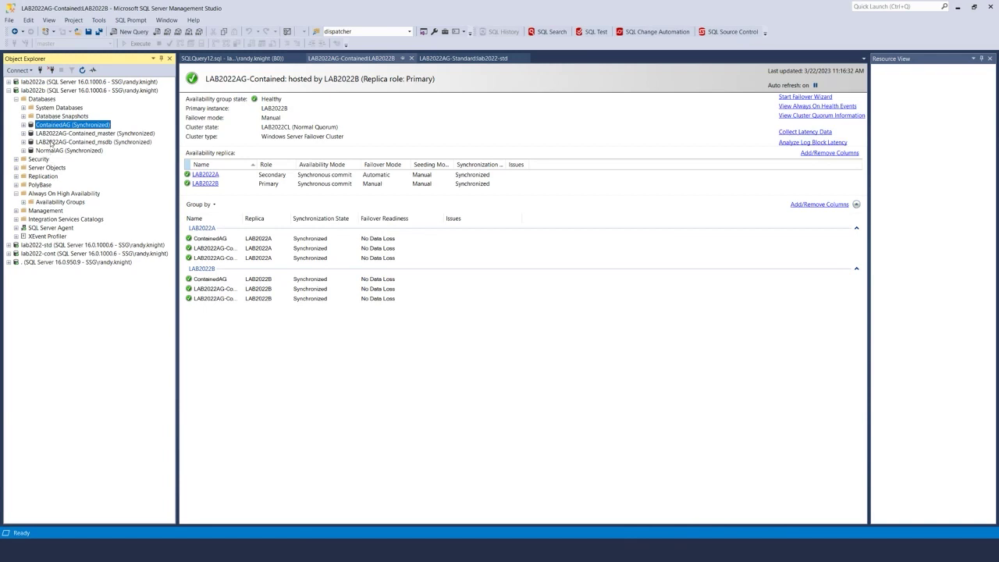
{"action": "left_click", "coordinate": [53, 133]}
{"action": "left_click", "coordinate": [54, 143]}
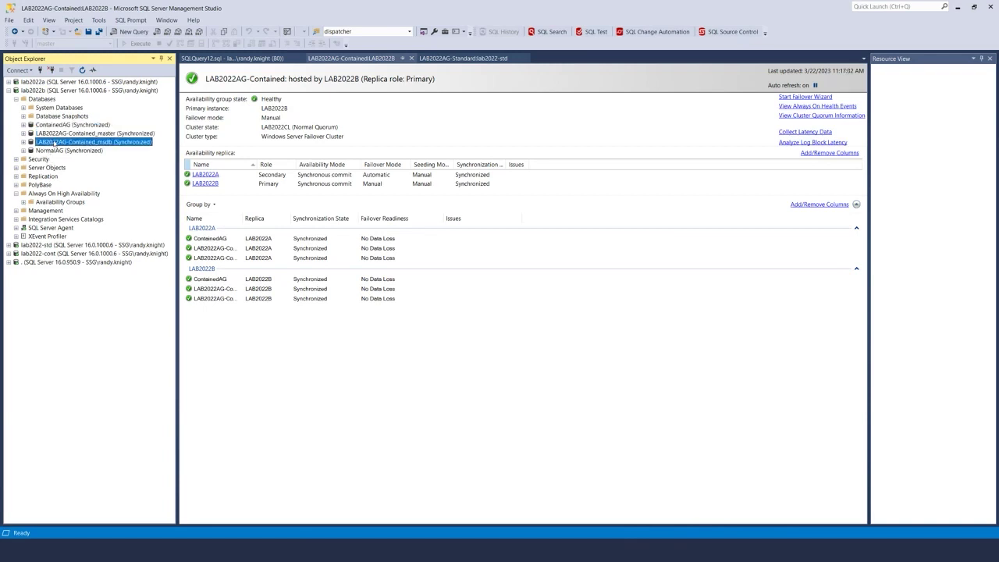
{"action": "left_click", "coordinate": [54, 133]}
{"action": "left_click", "coordinate": [55, 143]}
{"action": "left_click", "coordinate": [56, 135]}
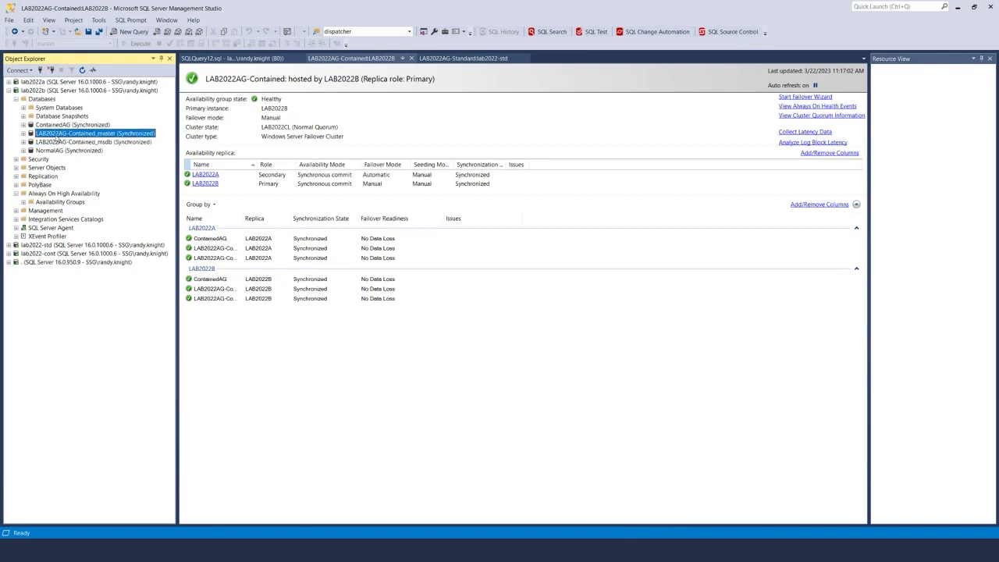
{"action": "left_click", "coordinate": [55, 125]}
{"action": "left_click", "coordinate": [56, 134]}
{"action": "left_click", "coordinate": [69, 140]}
{"action": "key", "text": "Up"}
{"action": "key", "text": "Down"}
{"action": "key", "text": "Up"}
{"action": "left_click", "coordinate": [65, 142]}
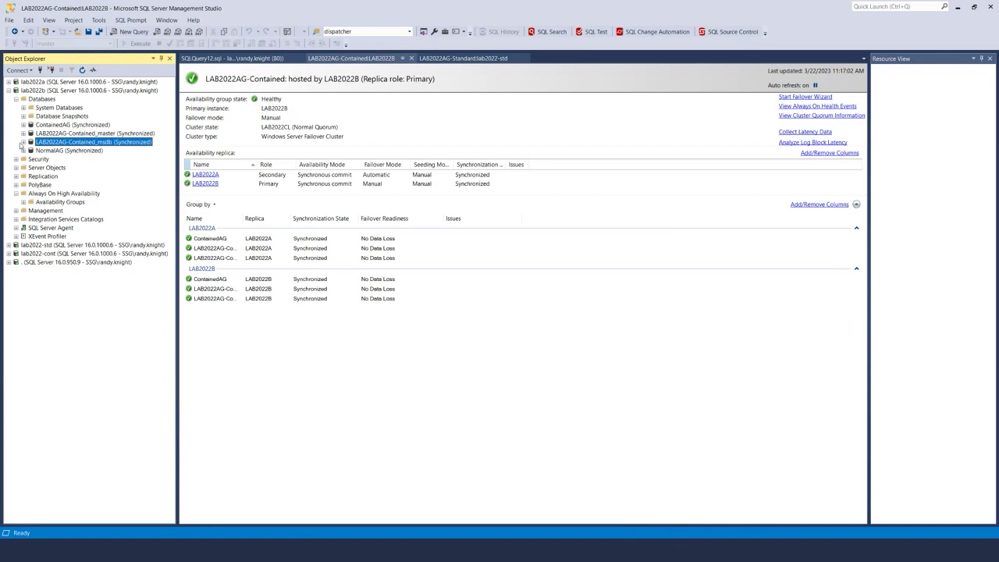
Step: Expand the table folders of the LAB2022AG-Contained_msdb database on lab2022b to view them, and collapse the database again
{"action": "left_click", "coordinate": [23, 142]}
{"action": "left_click", "coordinate": [31, 159]}
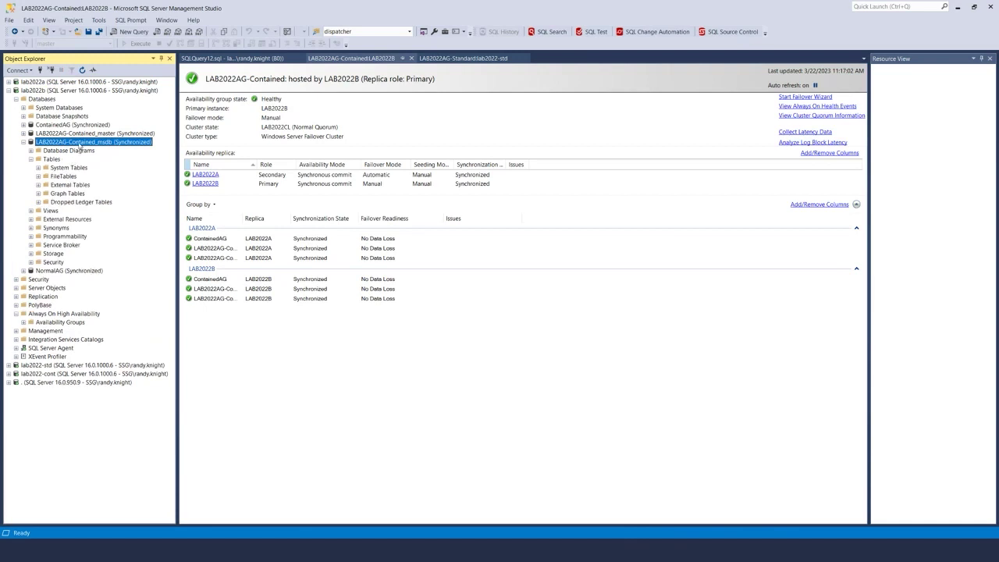
{"action": "left_click", "coordinate": [23, 142]}
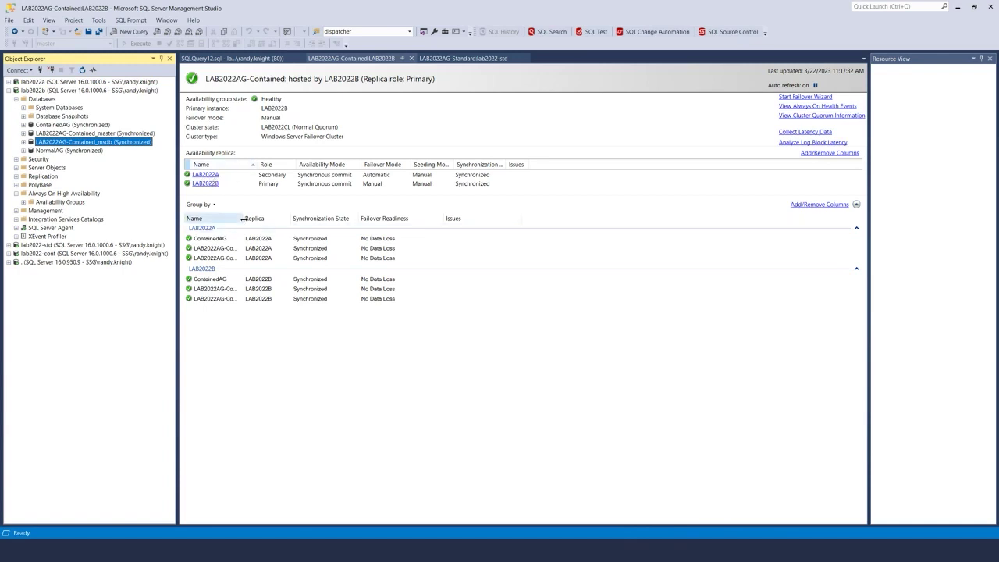
Step: Widen the Name column of the dashboard's database list to fit the full database names, and select ContainedAG on LAB2022A
{"action": "left_click_drag", "start_coordinate": [243, 218], "coordinate": [288, 218]}
{"action": "left_click", "coordinate": [205, 239]}
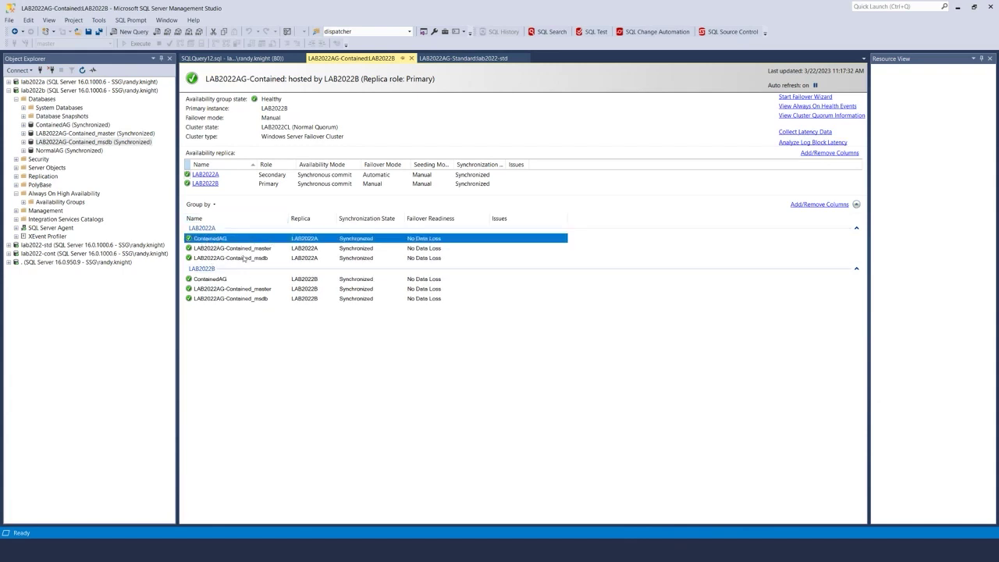
Step: Show the LAB2022AG-Standard dashboard and expand the databases of the lab2022-std listener connection
{"action": "left_click", "coordinate": [456, 61]}
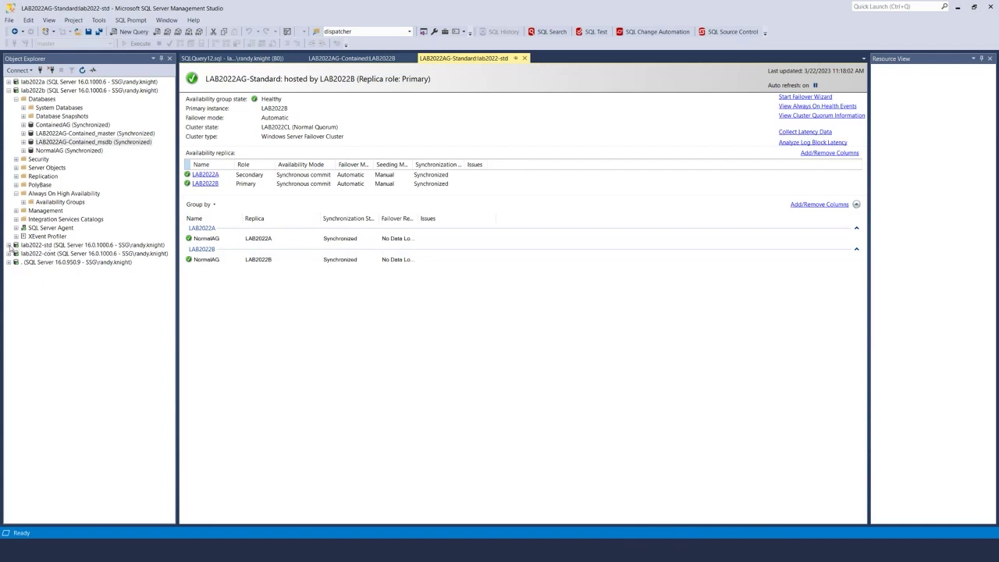
{"action": "left_click", "coordinate": [9, 245]}
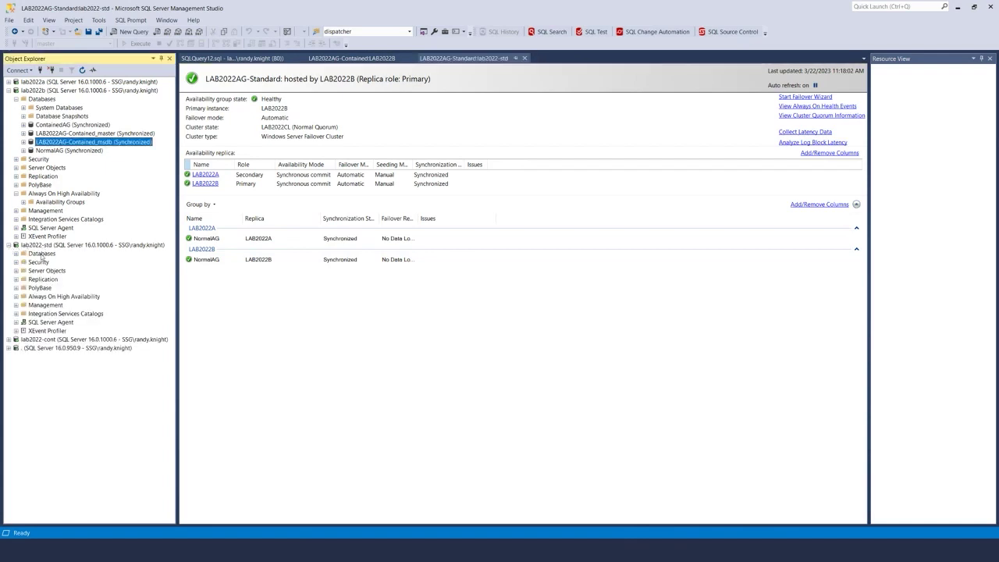
{"action": "left_click", "coordinate": [16, 253]}
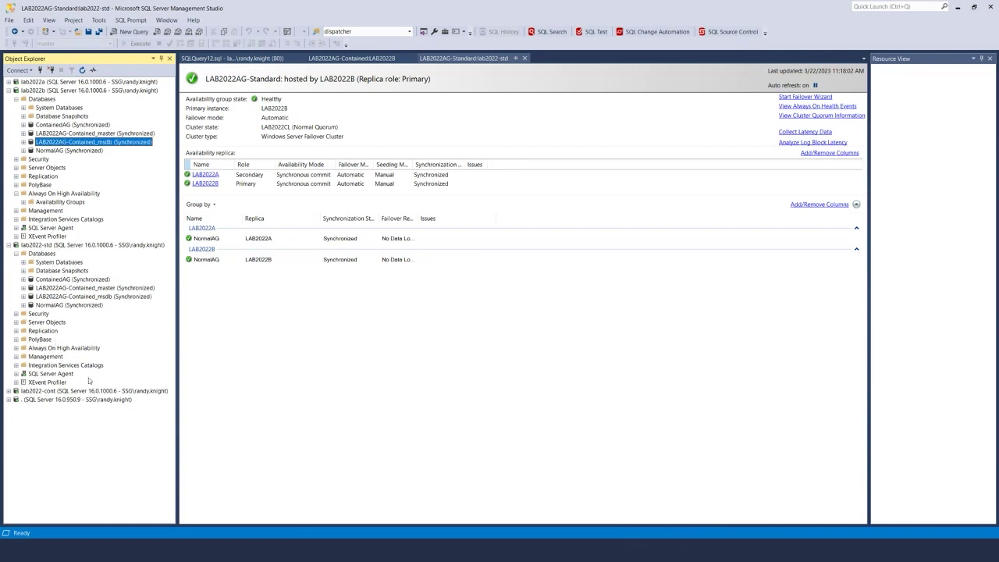
Step: Examine the databases reachable through lab2022-std: NormalAG, the contained msdb and master, and ContainedAG
{"action": "left_click", "coordinate": [57, 246]}
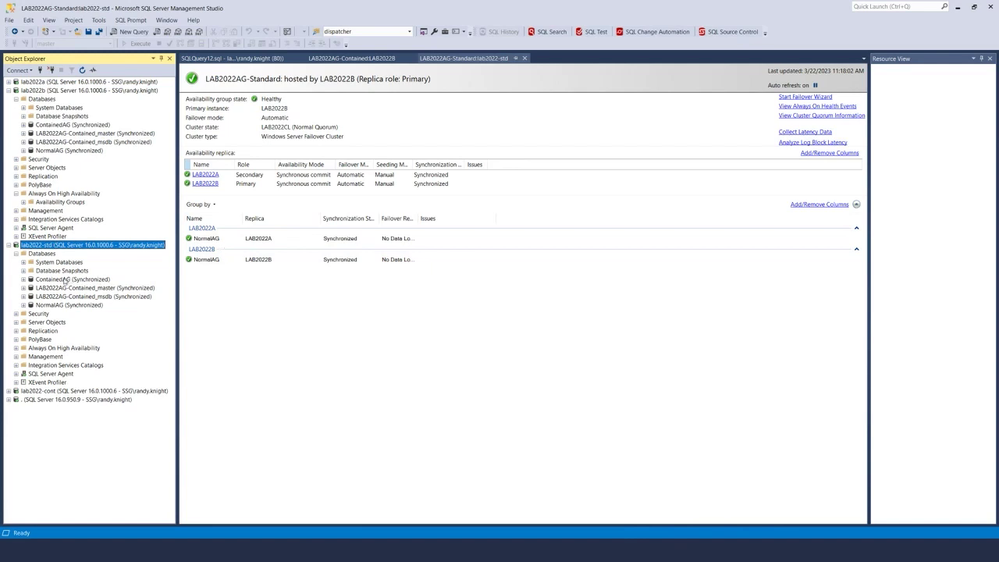
{"action": "left_click", "coordinate": [54, 306]}
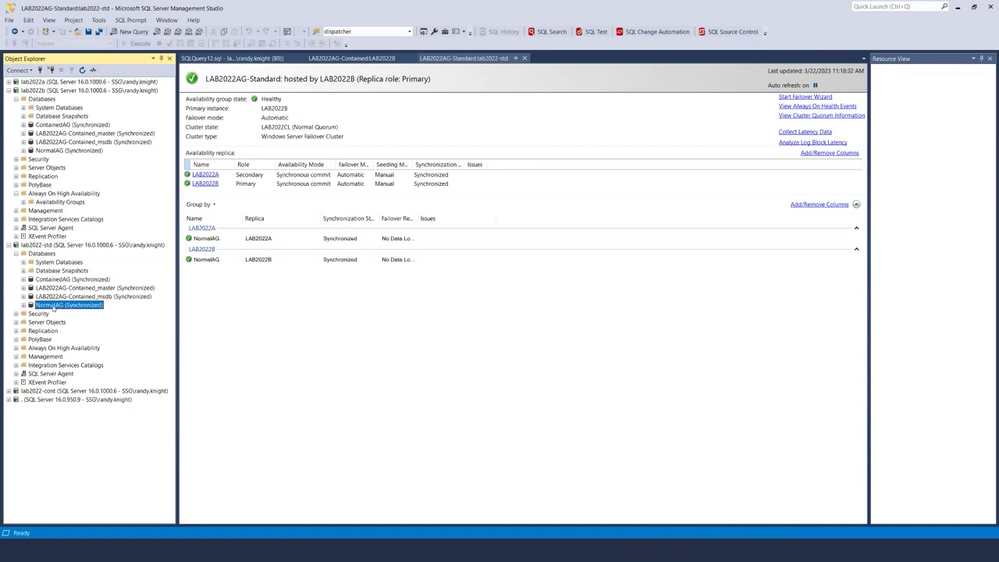
{"action": "left_click", "coordinate": [71, 299]}
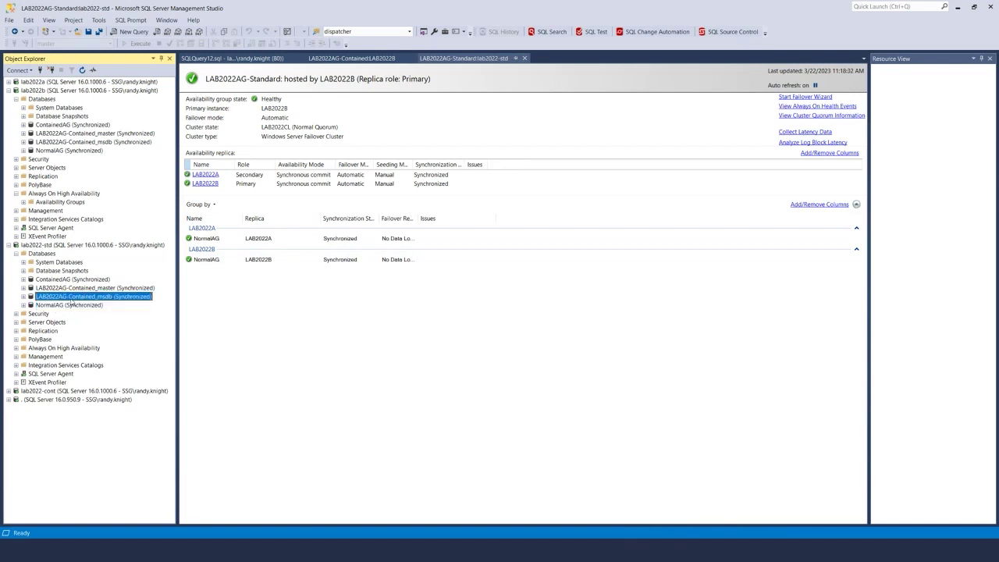
{"action": "left_click", "coordinate": [71, 288]}
{"action": "left_click", "coordinate": [71, 280]}
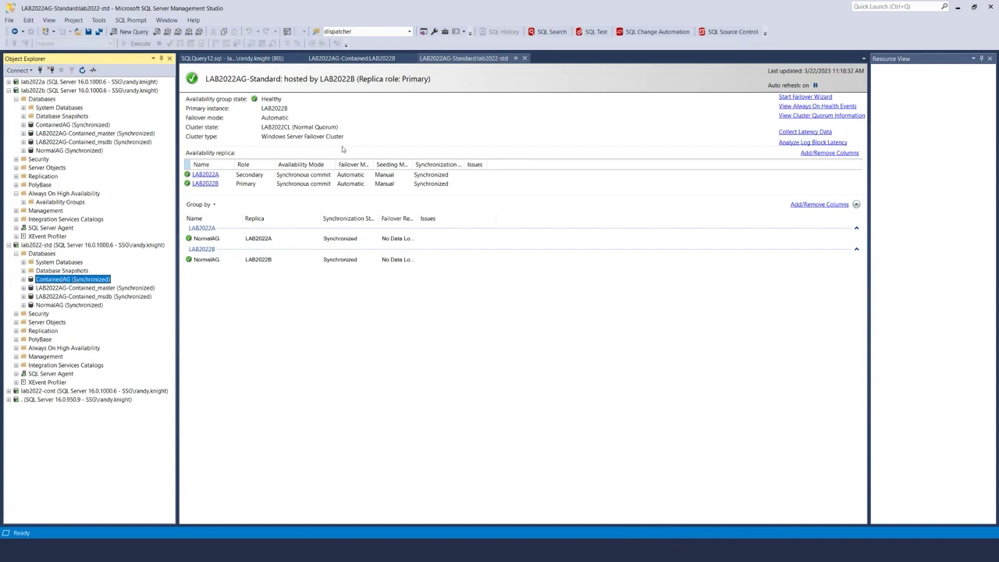
Step: Fail over the LAB2022AG-Standard availability group to LAB2022A, connecting to that replica with Windows Authentication, and close the completed wizard
{"action": "left_click", "coordinate": [462, 60]}
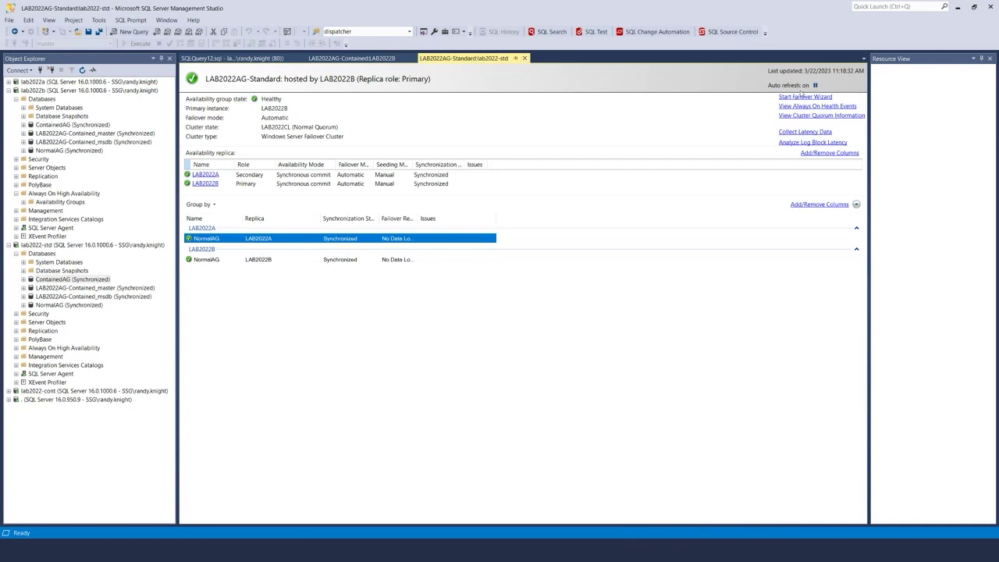
{"action": "left_click", "coordinate": [802, 96]}
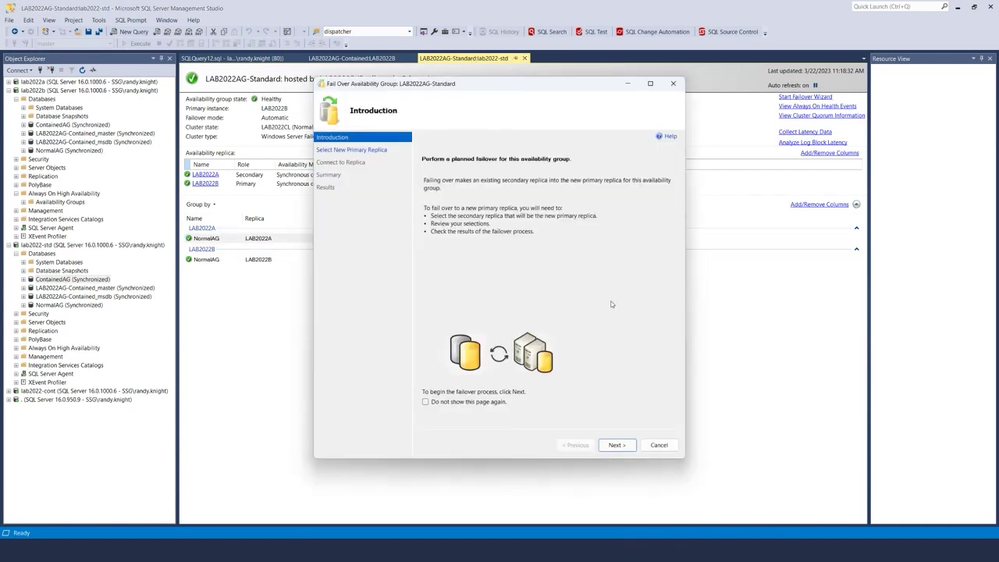
{"action": "left_click", "coordinate": [618, 444]}
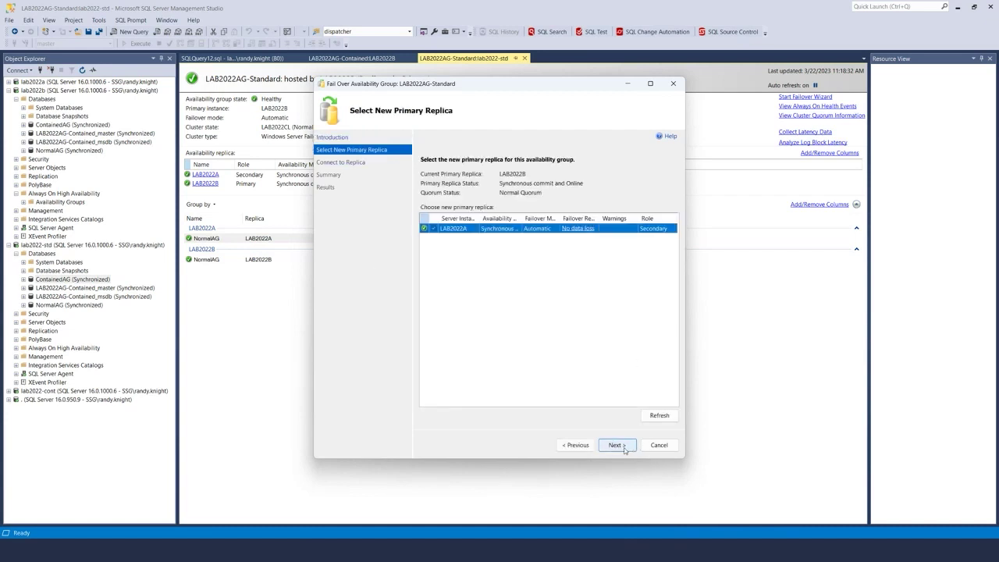
{"action": "left_click", "coordinate": [617, 445]}
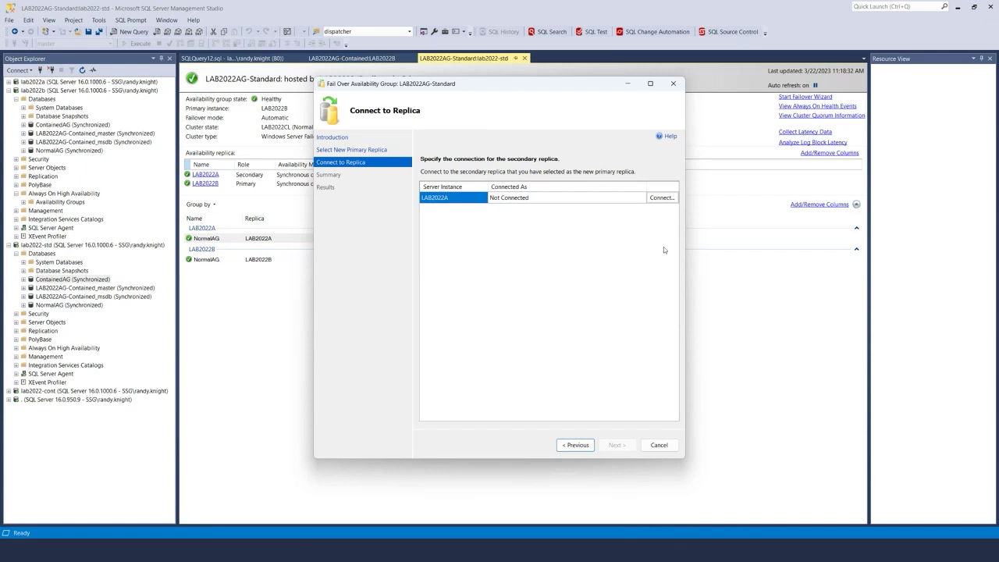
{"action": "left_click", "coordinate": [661, 198]}
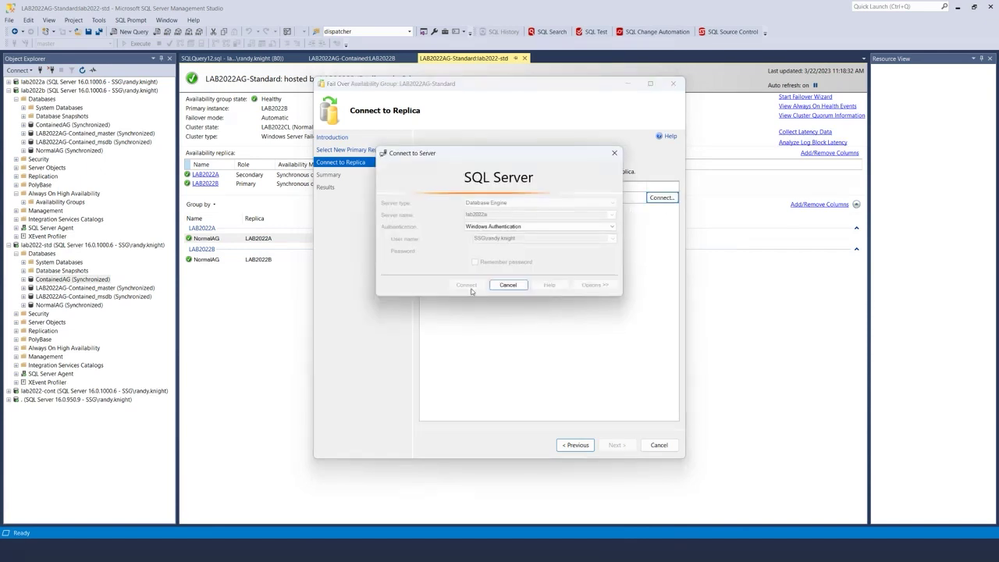
{"action": "left_click", "coordinate": [615, 445]}
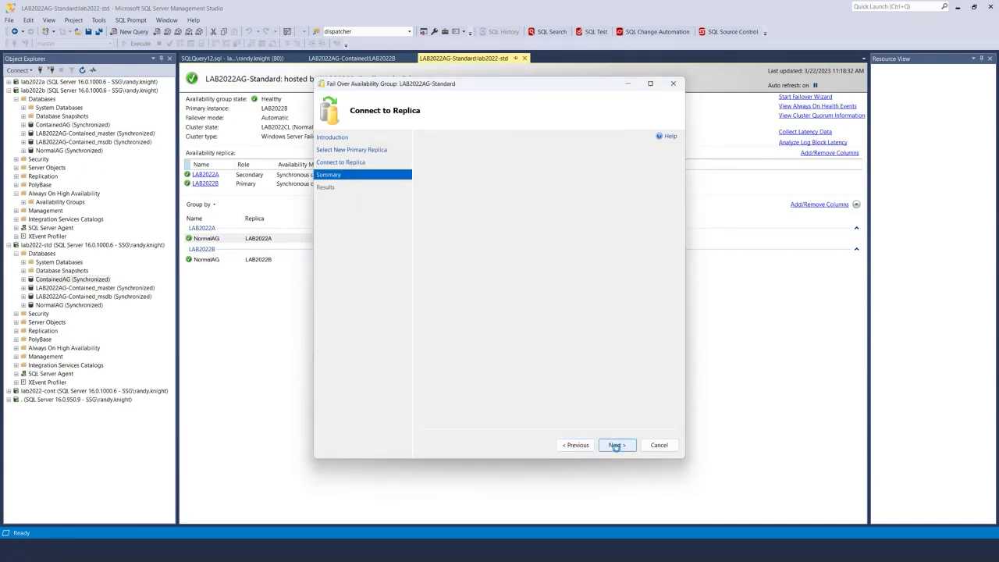
{"action": "left_click", "coordinate": [616, 446]}
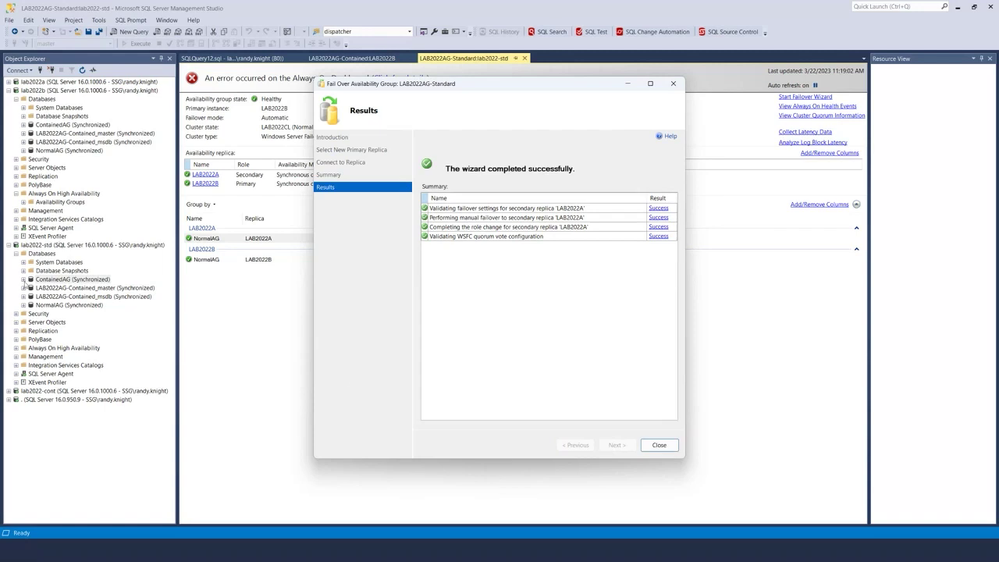
{"action": "left_click", "coordinate": [660, 445]}
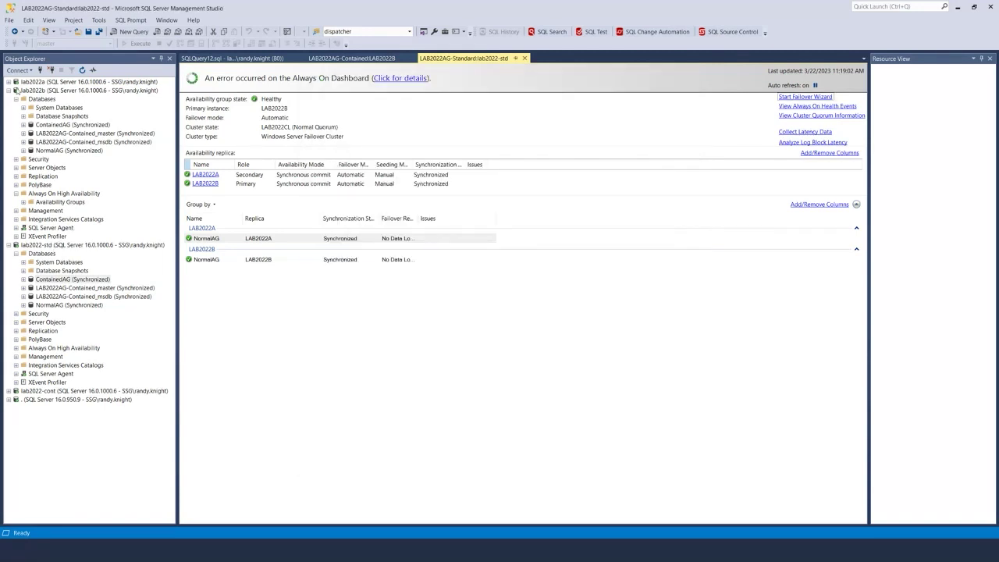
Step: Refresh the database list of the lab2022-std connection and inspect the LedgerDemo and LinkedAG entries
{"action": "left_click", "coordinate": [8, 87]}
{"action": "right_click", "coordinate": [46, 253]}
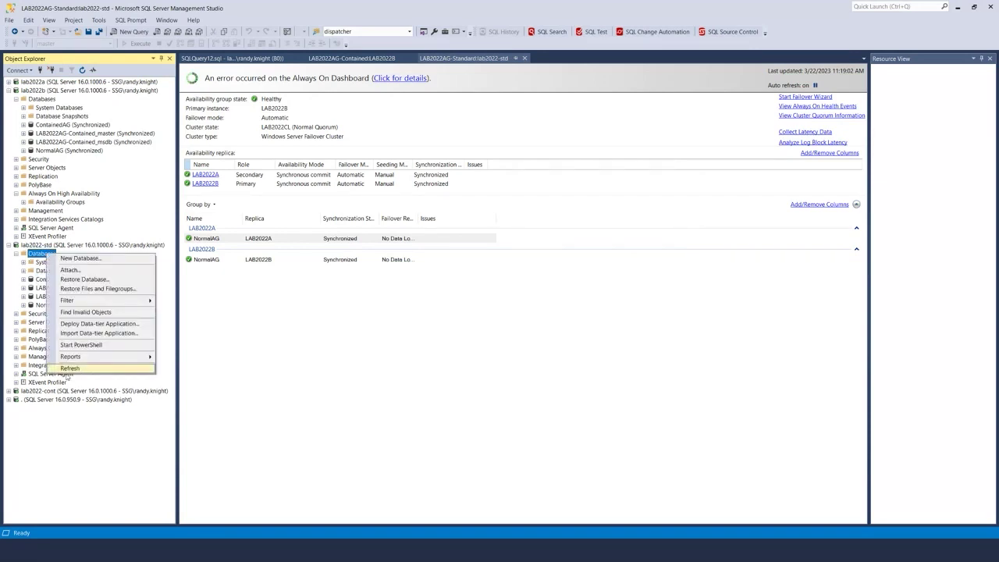
{"action": "left_click", "coordinate": [68, 368]}
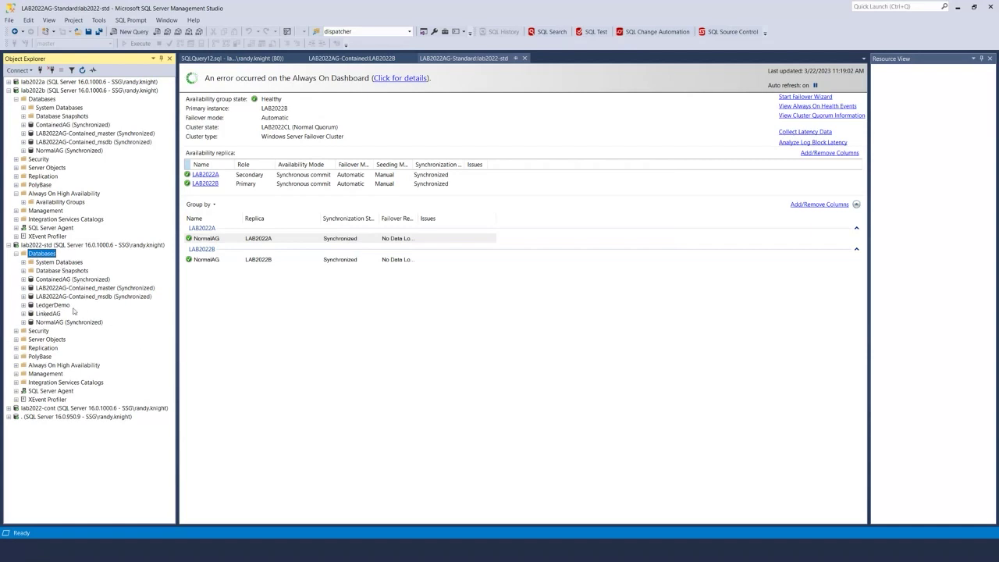
{"action": "left_click", "coordinate": [62, 305]}
{"action": "left_click", "coordinate": [48, 315]}
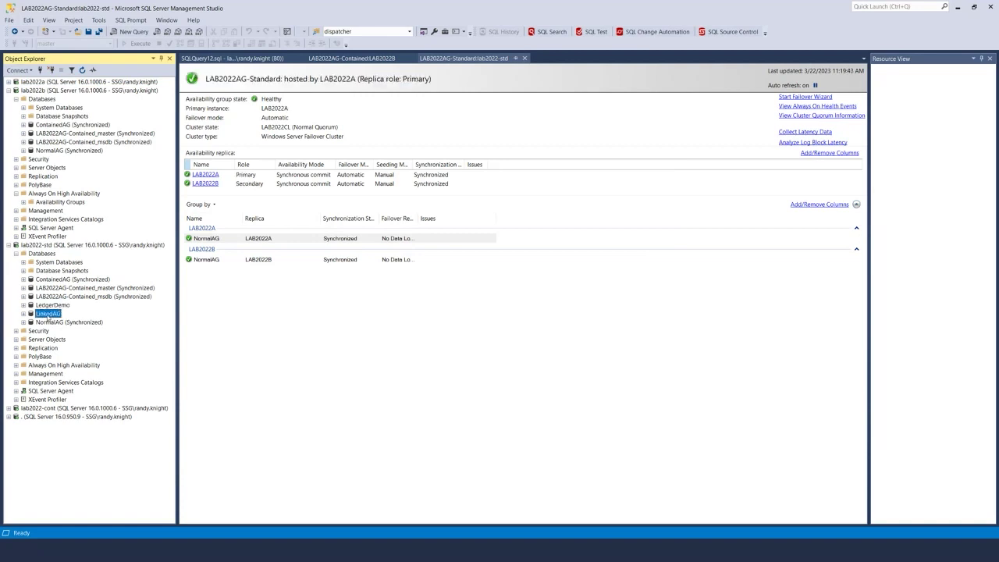
{"action": "left_click", "coordinate": [52, 305]}
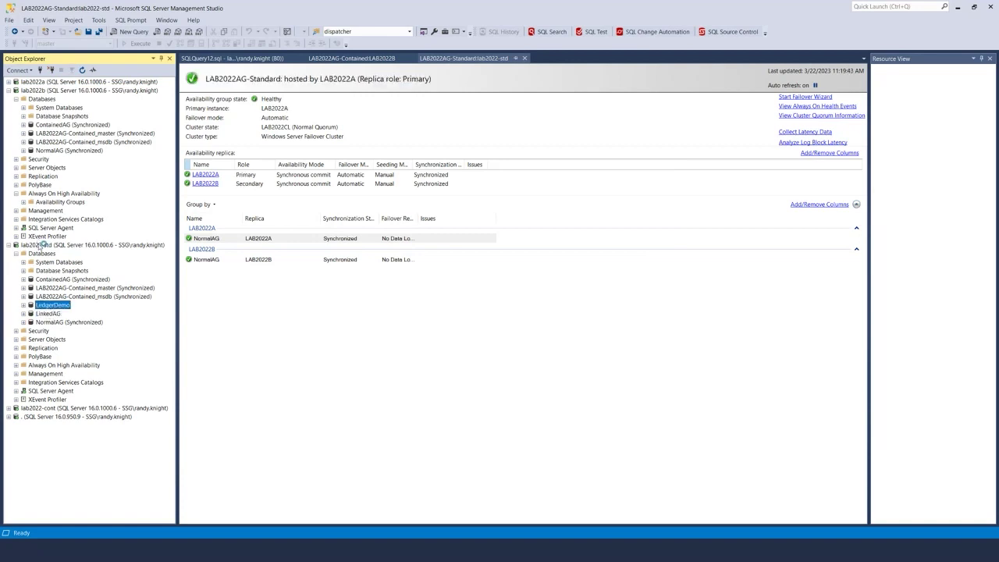
Step: Collapse the lab2022-std connection and expand the lab2022-cont listener connection to show its databases
{"action": "left_click", "coordinate": [43, 246]}
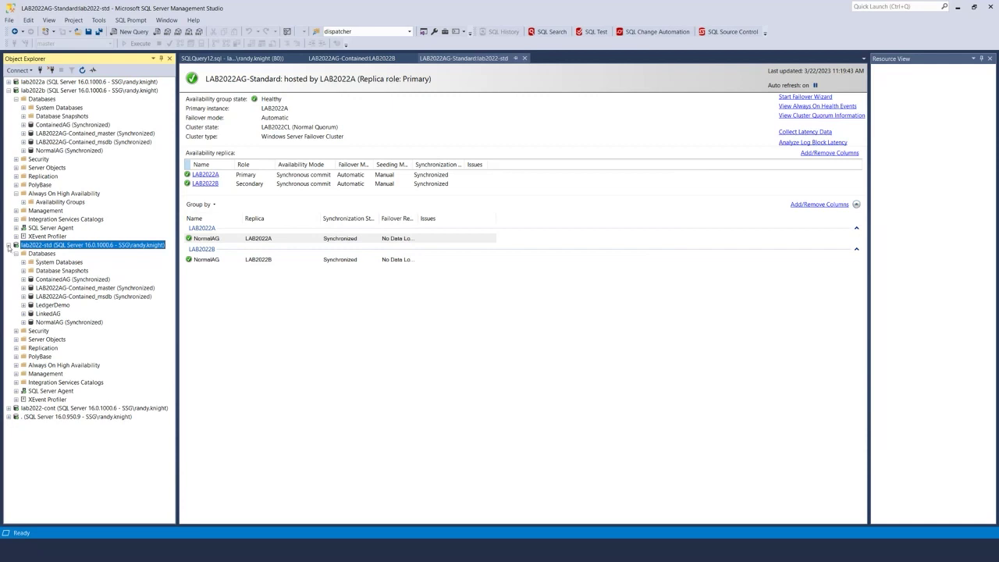
{"action": "left_click", "coordinate": [9, 246]}
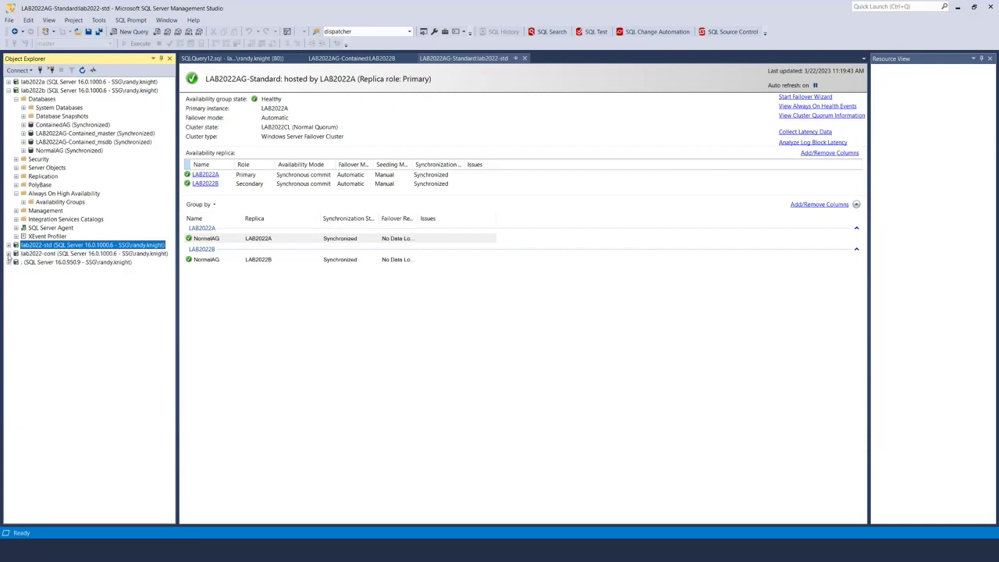
{"action": "left_click", "coordinate": [9, 253]}
{"action": "left_click", "coordinate": [55, 257]}
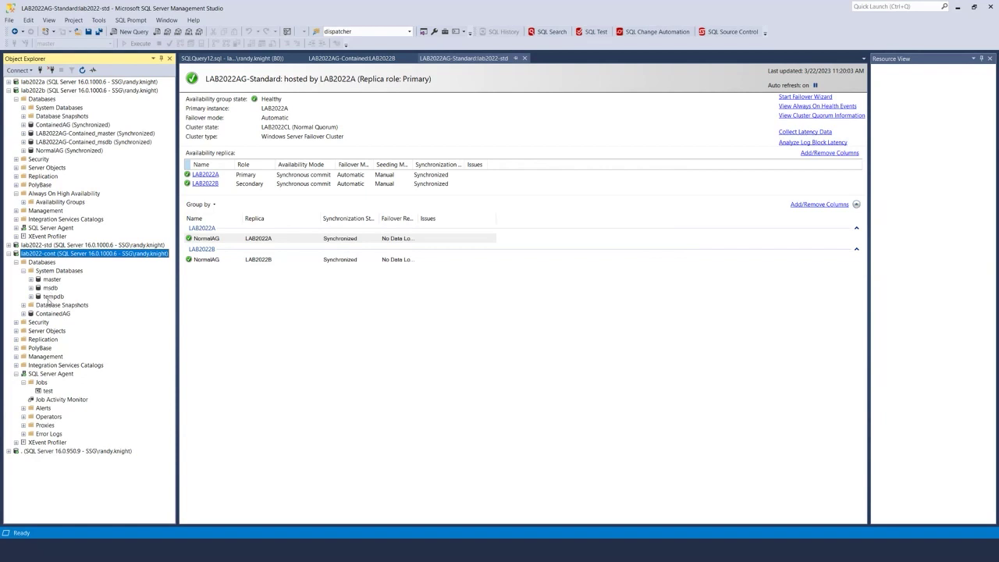
Step: Compare the master database under lab2022-cont with LAB2022AG-Contained_master on lab2022b, and look at the listener's msdb and ContainedAG databases
{"action": "left_click", "coordinate": [51, 280]}
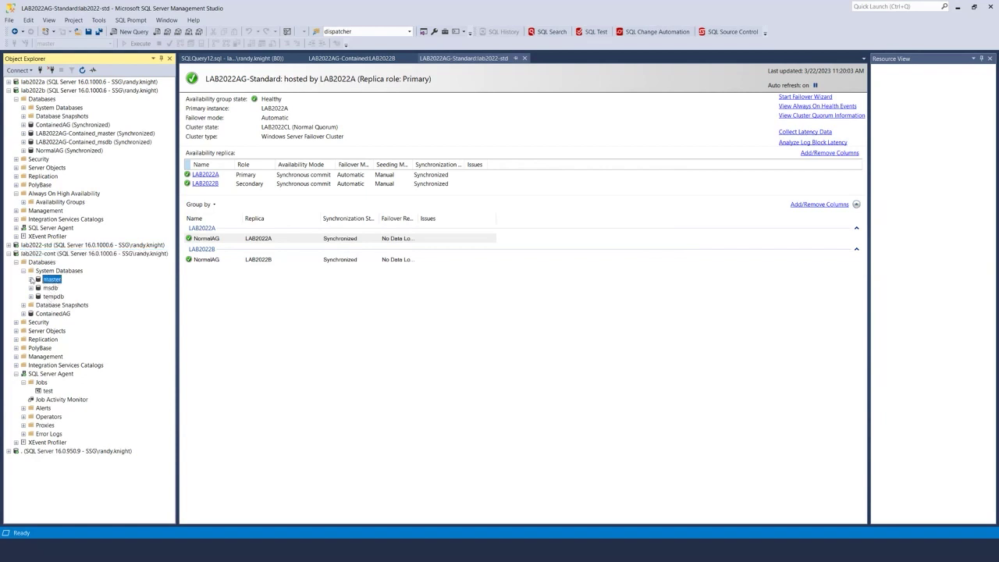
{"action": "left_click", "coordinate": [32, 280]}
{"action": "left_click", "coordinate": [52, 135]}
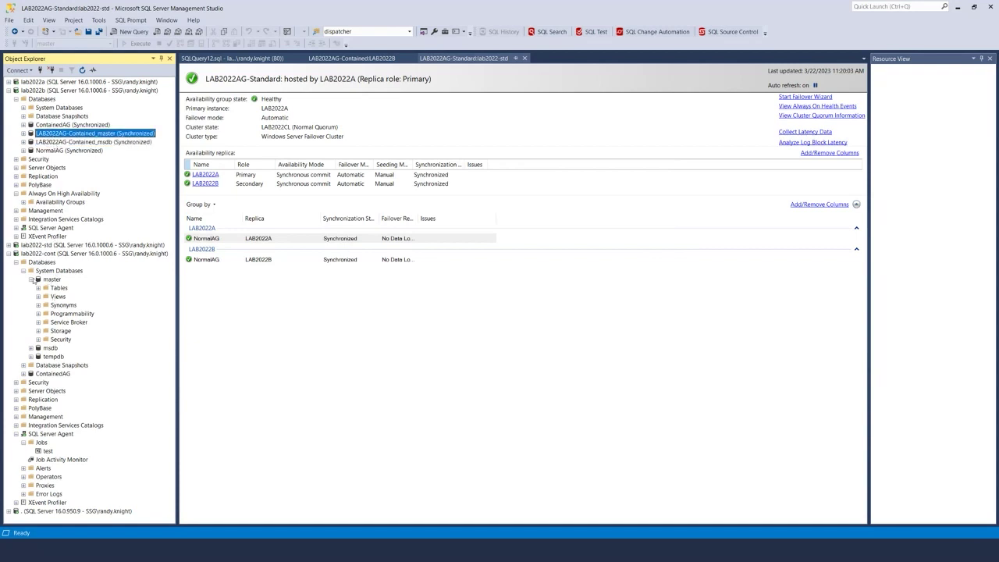
{"action": "left_click", "coordinate": [32, 280]}
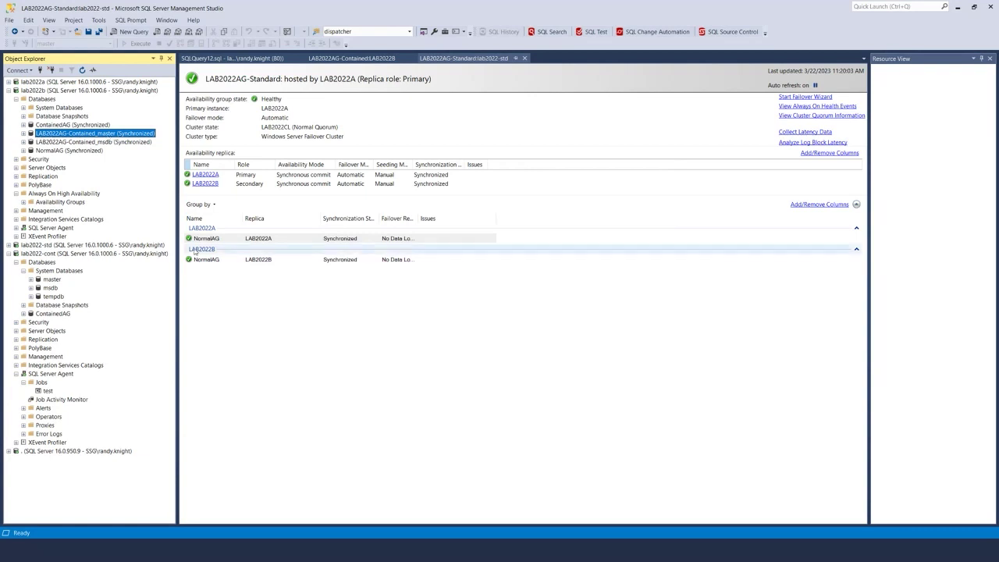
{"action": "left_click", "coordinate": [51, 280]}
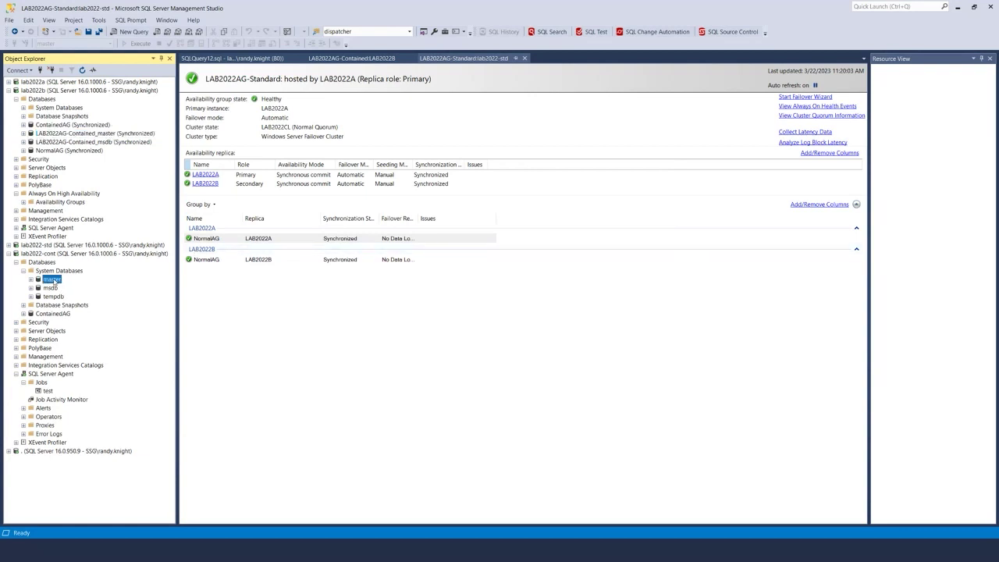
{"action": "left_click", "coordinate": [50, 288]}
{"action": "left_click", "coordinate": [58, 314]}
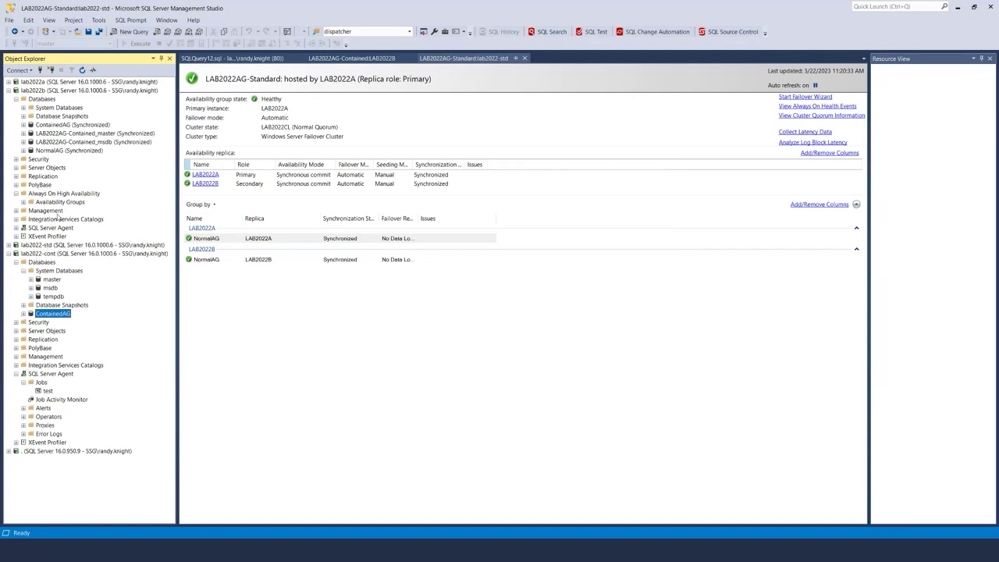
Step: Select the lab2022b server, show the LAB2022AG-Contained dashboard and clear the selection in its database list
{"action": "left_click", "coordinate": [48, 91]}
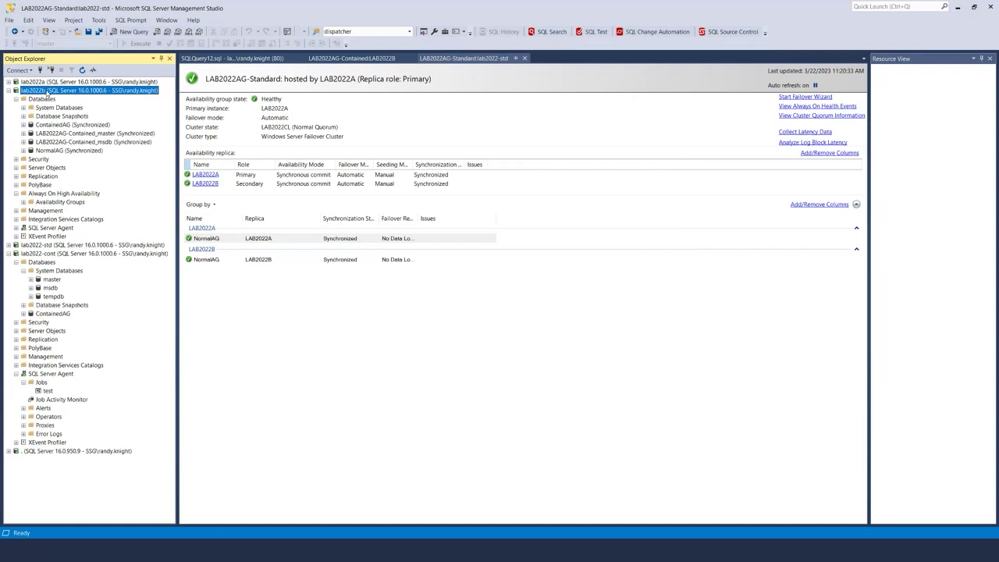
{"action": "left_click", "coordinate": [351, 59]}
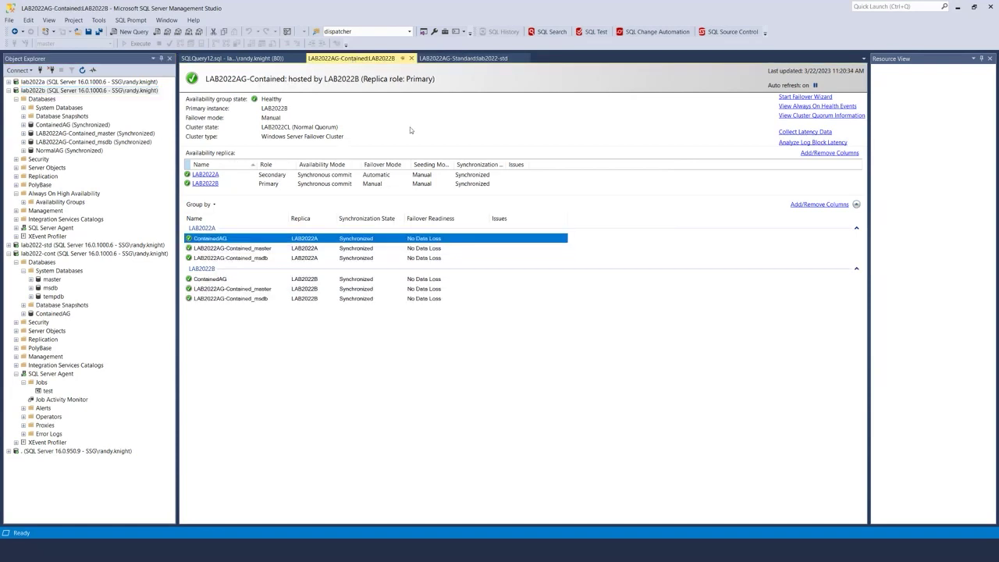
{"action": "left_click", "coordinate": [288, 368]}
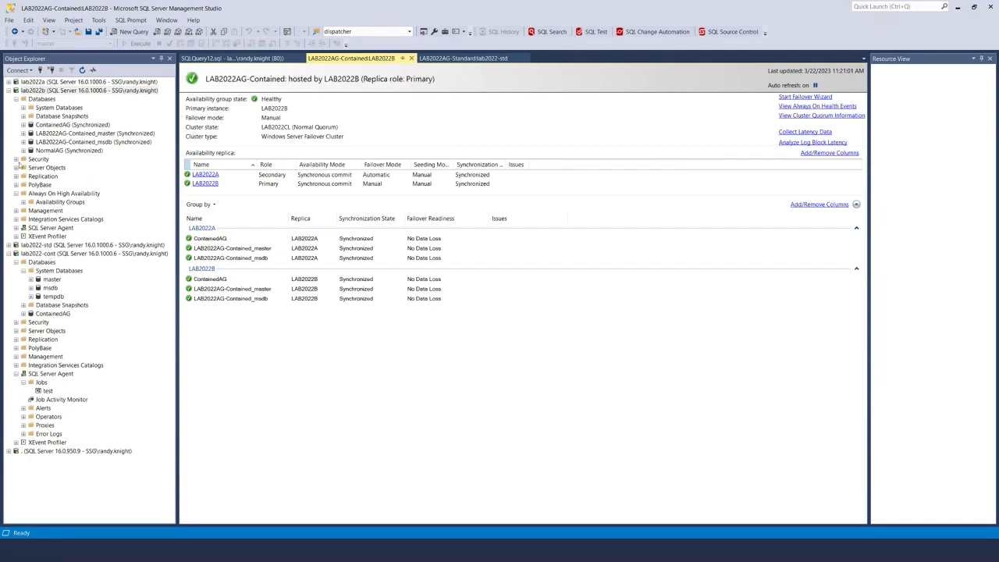
Step: Expand the security logins of both the lab2022b instance and the lab2022-cont listener connection
{"action": "left_click", "coordinate": [15, 159]}
{"action": "left_click", "coordinate": [23, 167]}
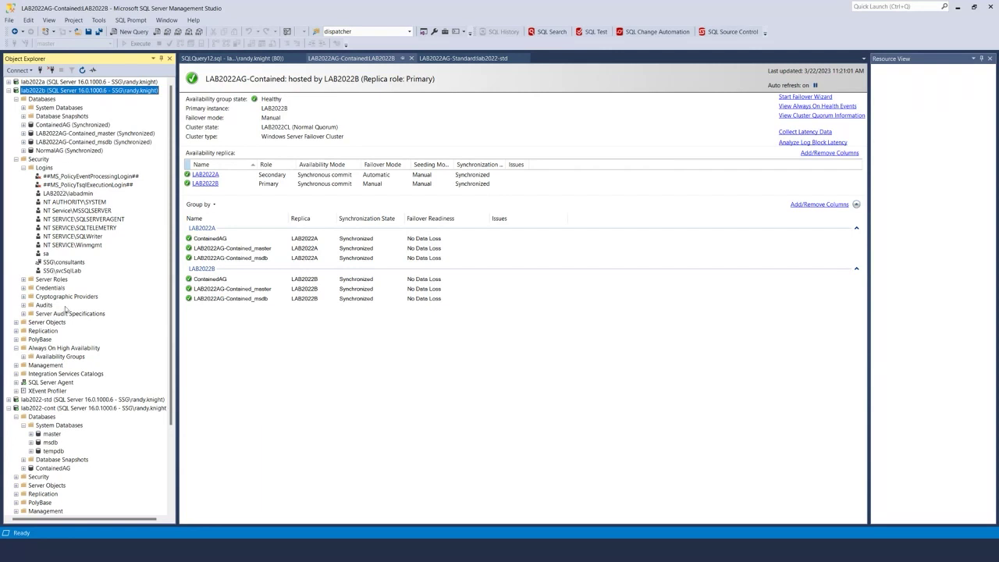
{"action": "scroll", "coordinate": [79, 435], "scroll_direction": "down", "scroll_amount": 5}
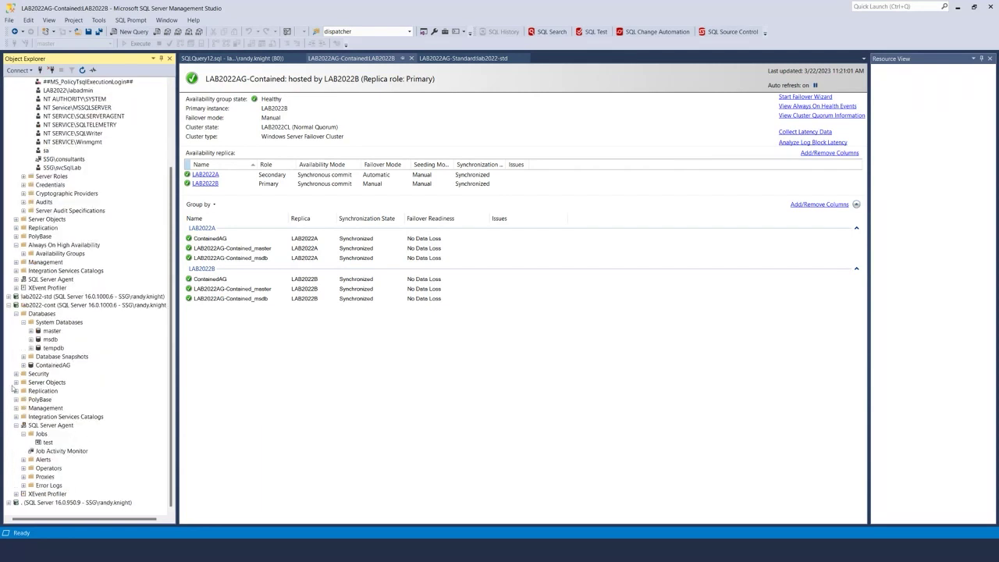
{"action": "left_click", "coordinate": [15, 374]}
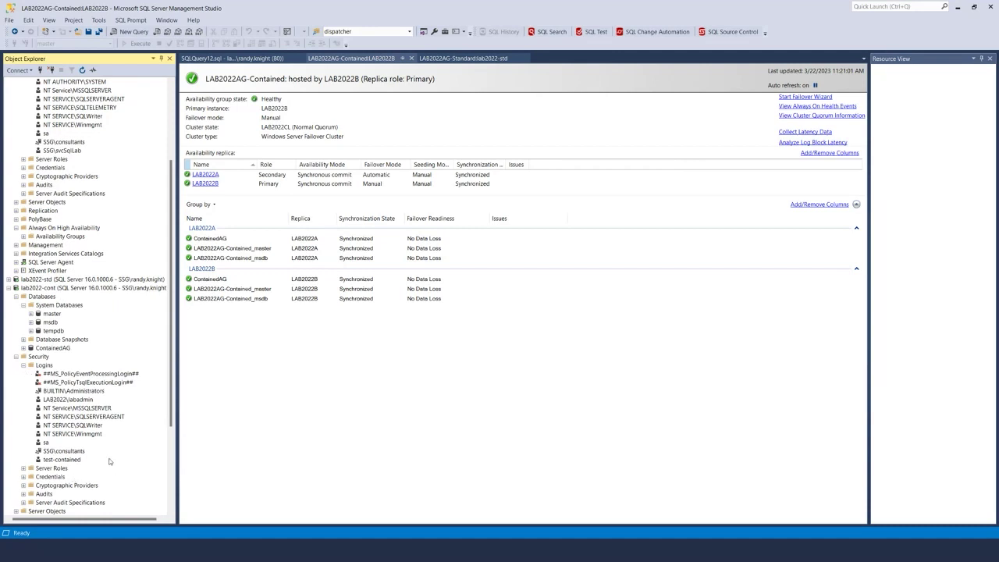
{"action": "scroll", "coordinate": [94, 402], "scroll_direction": "up", "scroll_amount": 1}
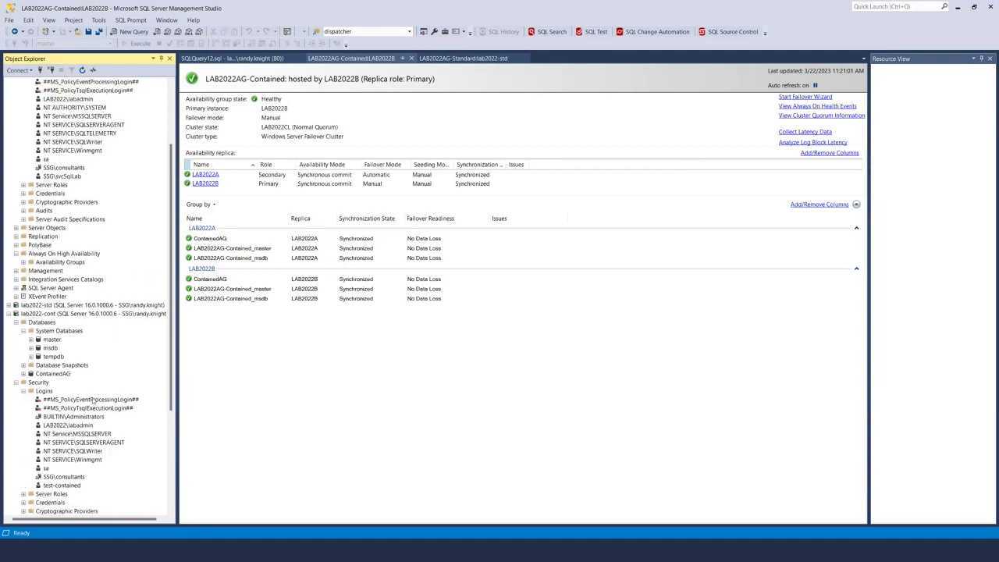
{"action": "scroll", "coordinate": [90, 313], "scroll_direction": "down", "scroll_amount": 1}
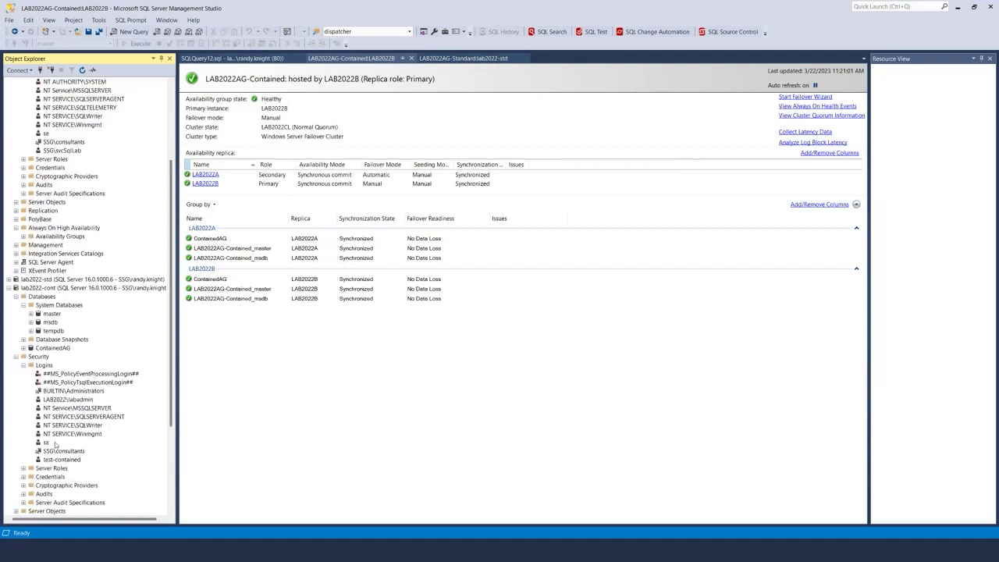
Step: Compare the logins under lab2022-cont, including test-contained, with the instance-level logins on lab2022b
{"action": "left_click", "coordinate": [56, 453]}
{"action": "left_click", "coordinate": [53, 377]}
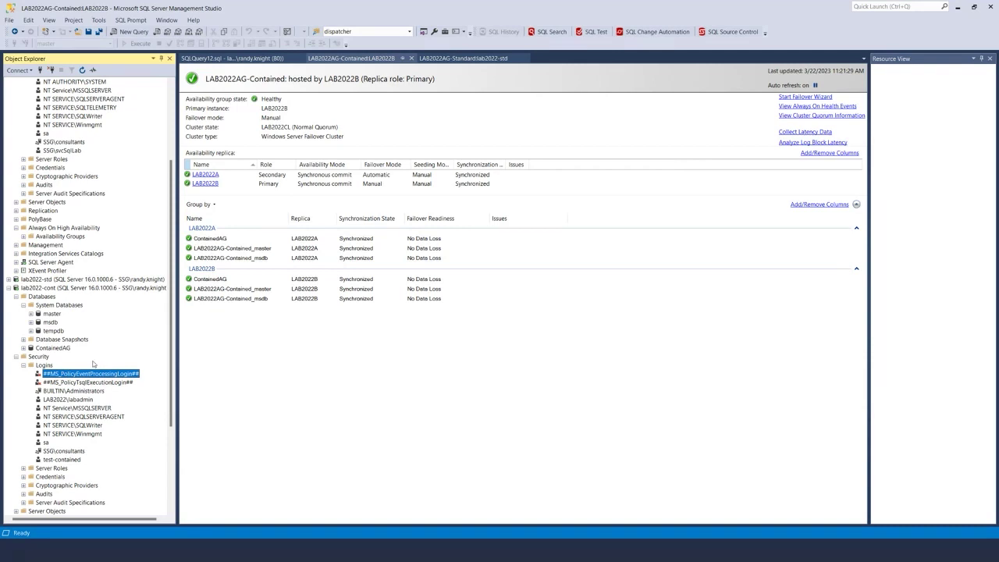
{"action": "scroll", "coordinate": [92, 363], "scroll_direction": "up", "scroll_amount": 5}
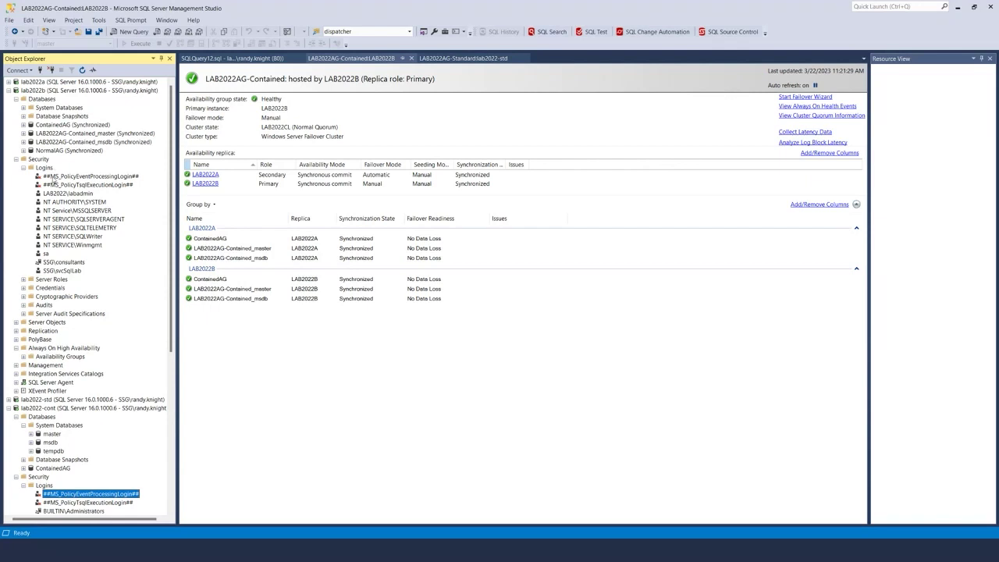
{"action": "scroll", "coordinate": [62, 185], "scroll_direction": "down", "scroll_amount": 4}
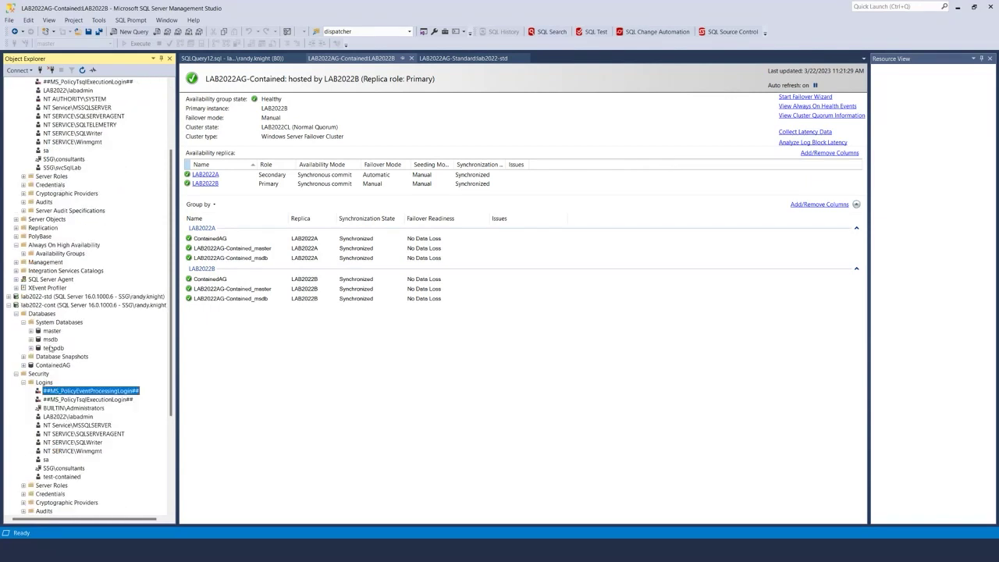
{"action": "scroll", "coordinate": [63, 360], "scroll_direction": "down", "scroll_amount": 2}
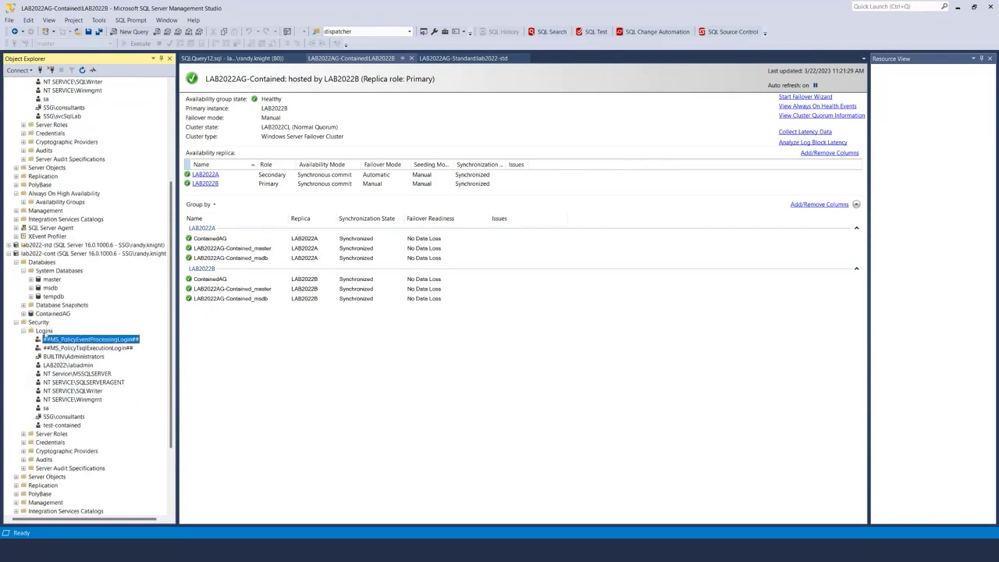
{"action": "left_click", "coordinate": [53, 425]}
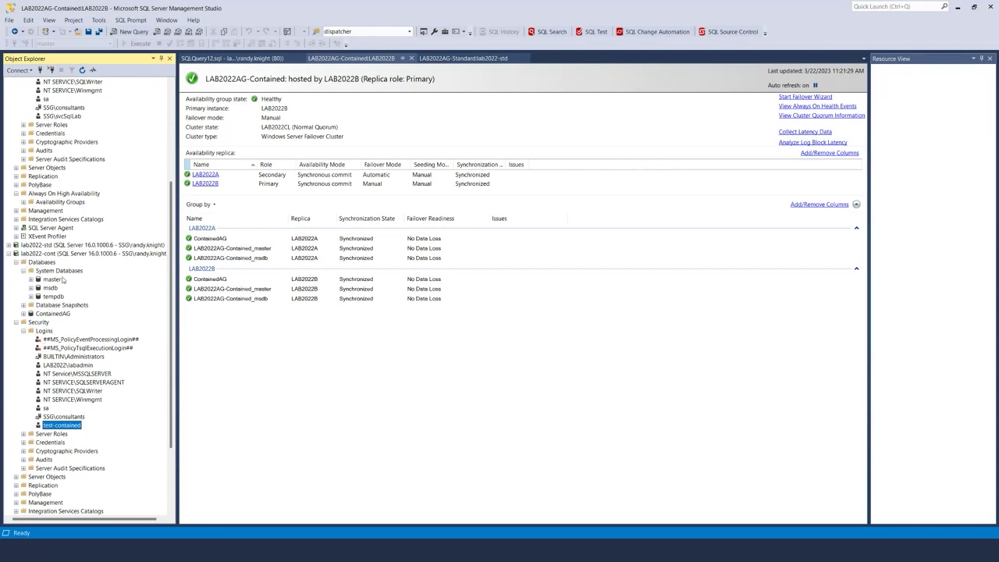
{"action": "scroll", "coordinate": [71, 275], "scroll_direction": "up", "scroll_amount": 6}
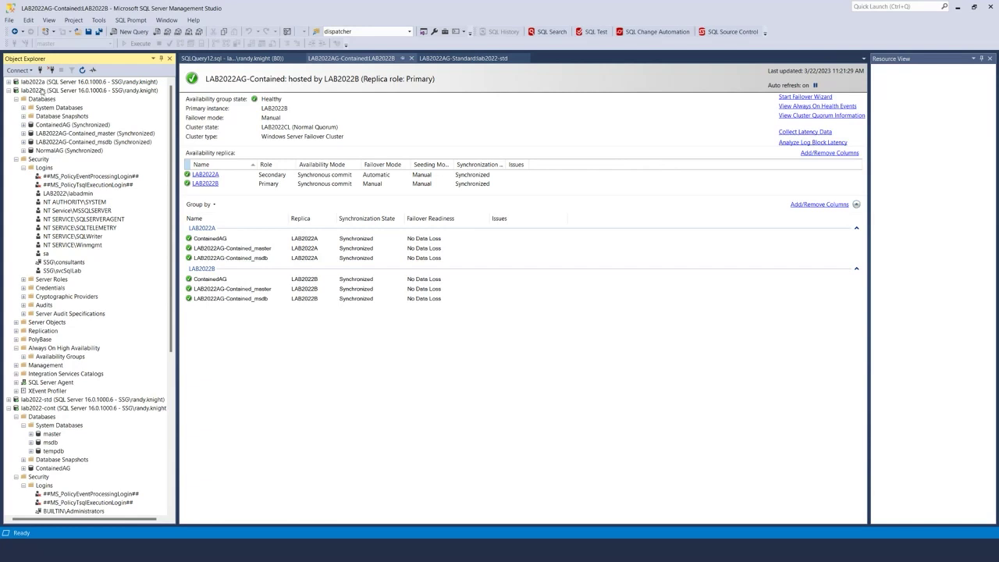
{"action": "scroll", "coordinate": [77, 227], "scroll_direction": "down", "scroll_amount": 6}
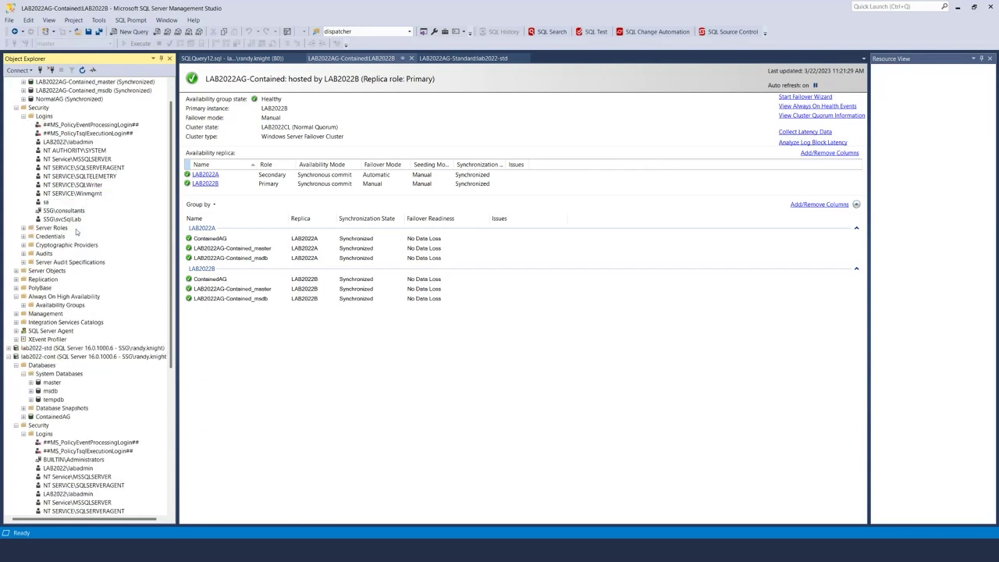
Step: Create a SQL Server authentication login test2 under the lab2022-cont listener with a blank password and no password policy enforcement
{"action": "right_click", "coordinate": [42, 331]}
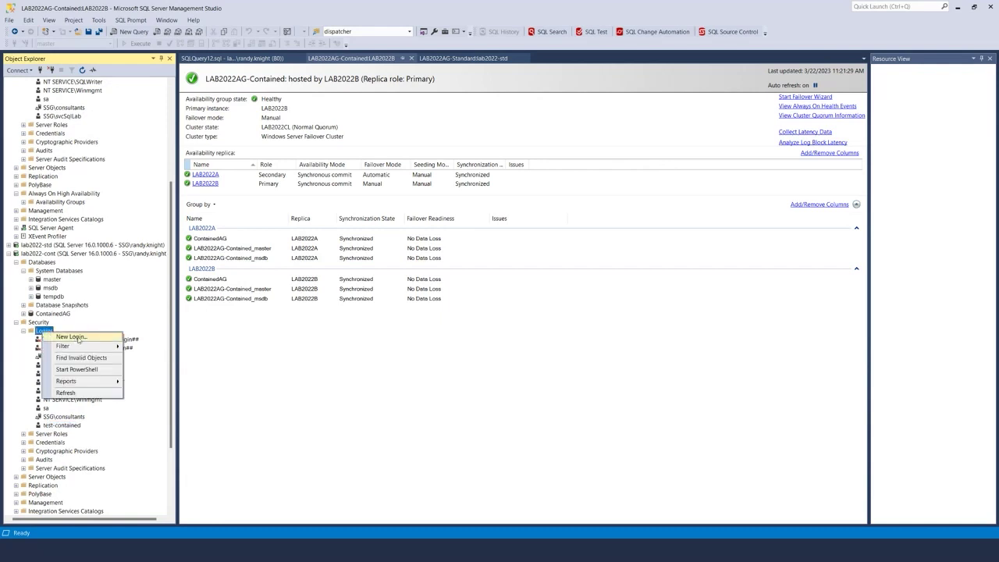
{"action": "left_click", "coordinate": [74, 336]}
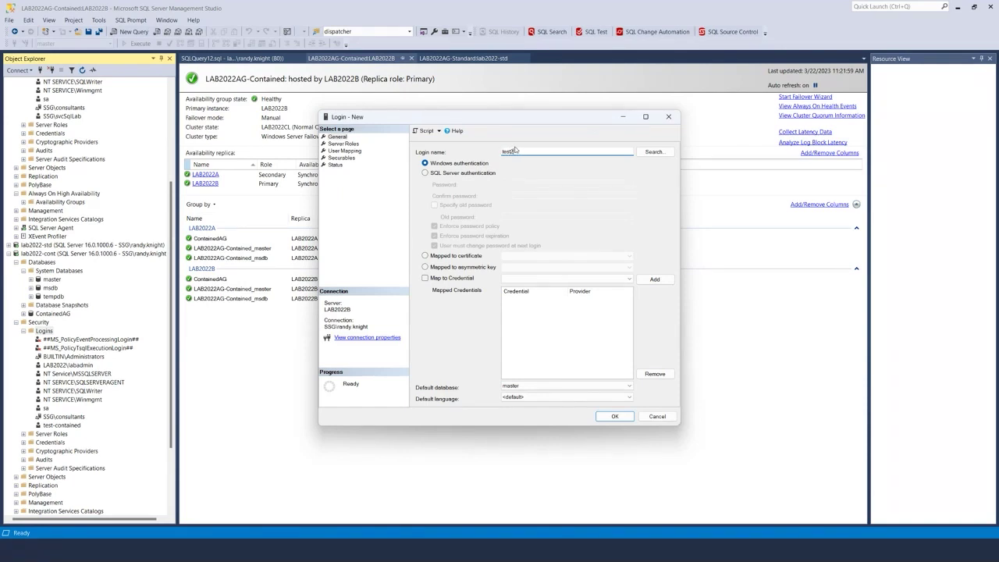
{"action": "left_click", "coordinate": [490, 172]}
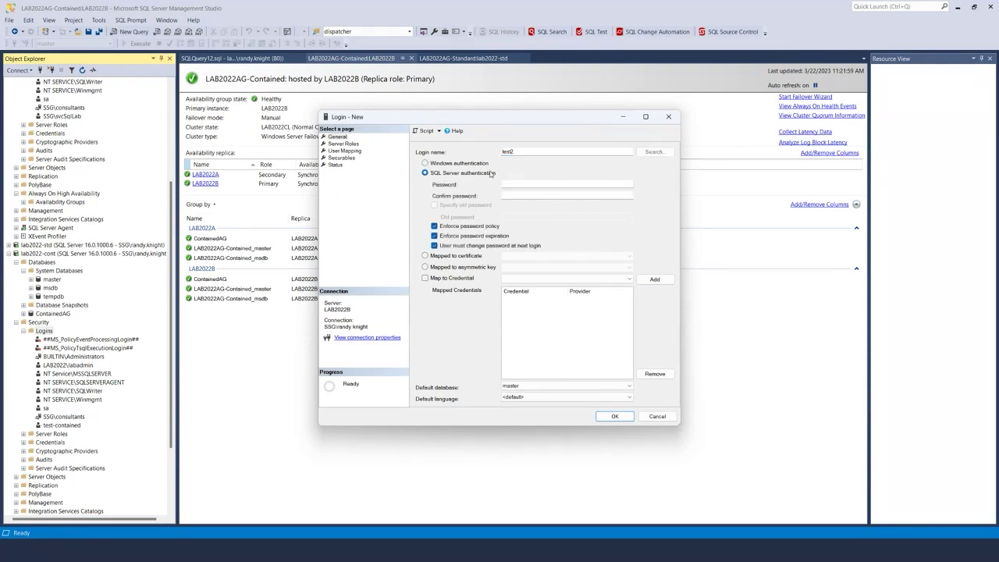
{"action": "left_click", "coordinate": [450, 246]}
{"action": "left_click", "coordinate": [449, 236]}
{"action": "left_click", "coordinate": [449, 226]}
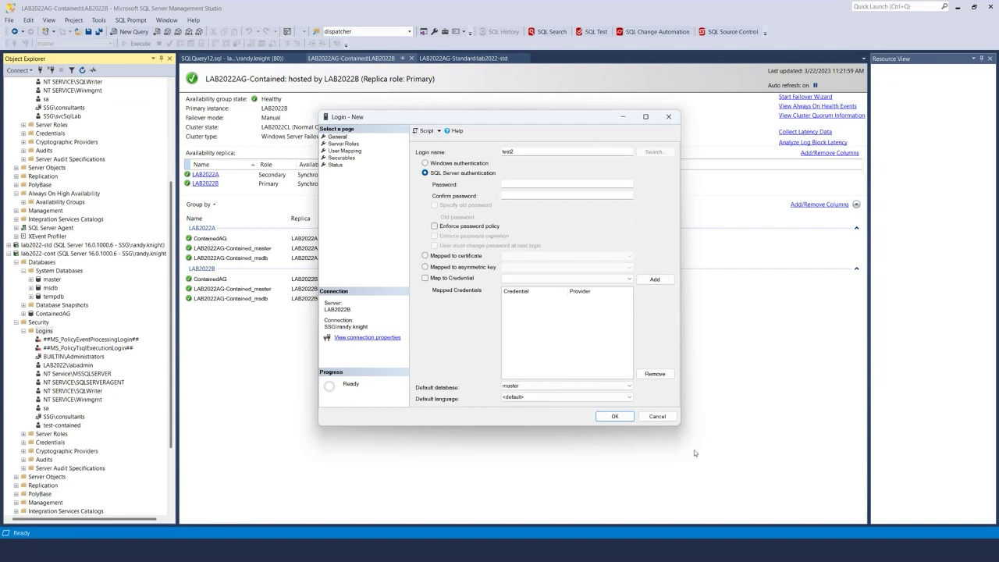
{"action": "left_click", "coordinate": [623, 419]}
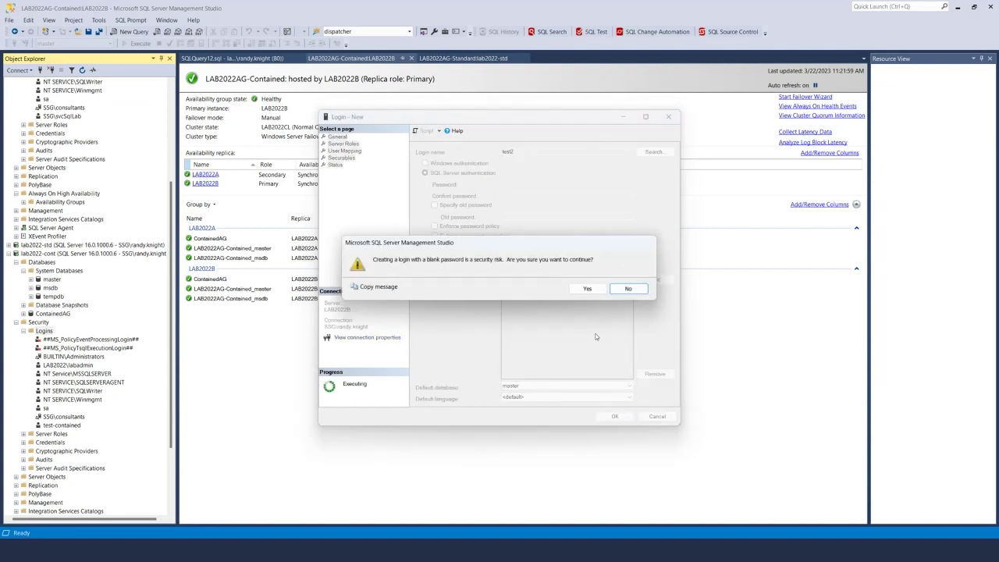
{"action": "left_click", "coordinate": [595, 289]}
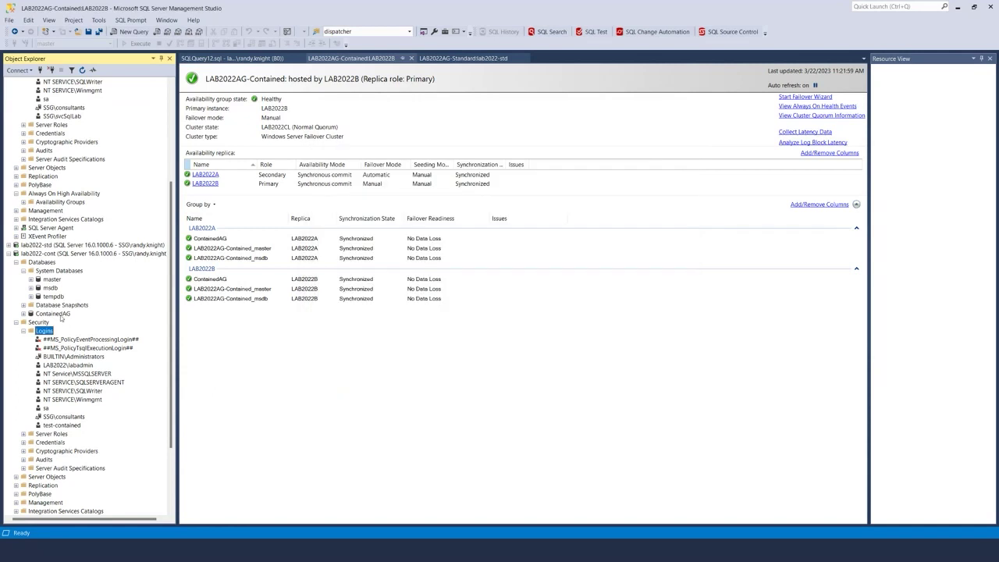
Step: Refresh the logins under lab2022-cont and look at test-contained and test2 in the list
{"action": "right_click", "coordinate": [49, 331]}
{"action": "left_click", "coordinate": [75, 393]}
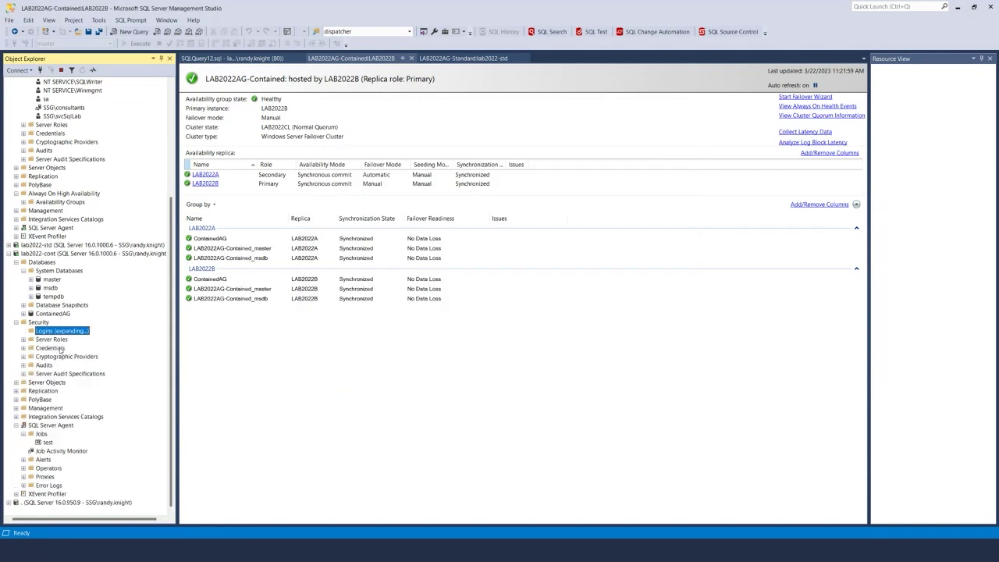
{"action": "left_click", "coordinate": [49, 434]}
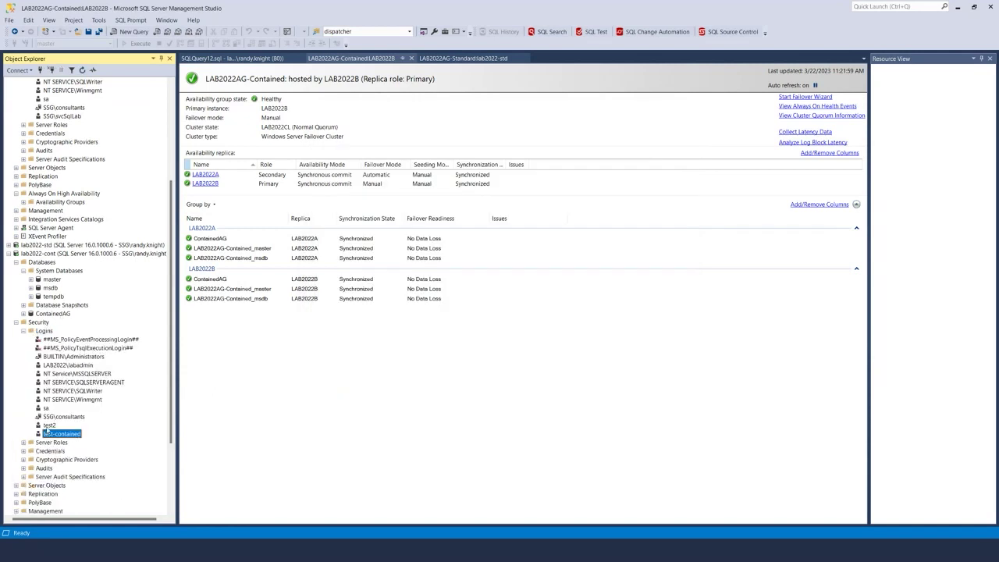
{"action": "left_click", "coordinate": [50, 426]}
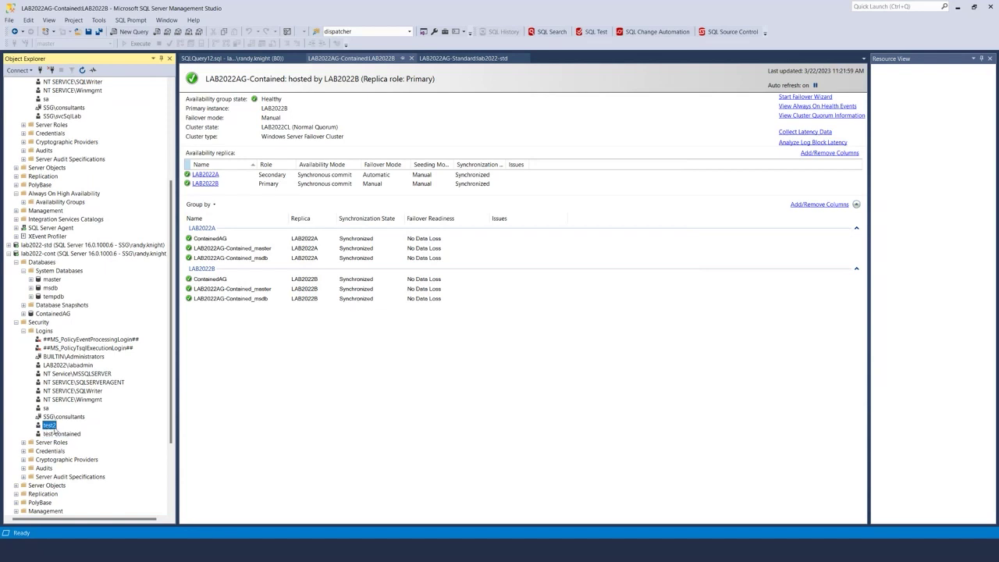
Step: View test2's server roles and try mapping the login to the ContainedAG database, closing its properties without saving
{"action": "double_click", "coordinate": [50, 426]}
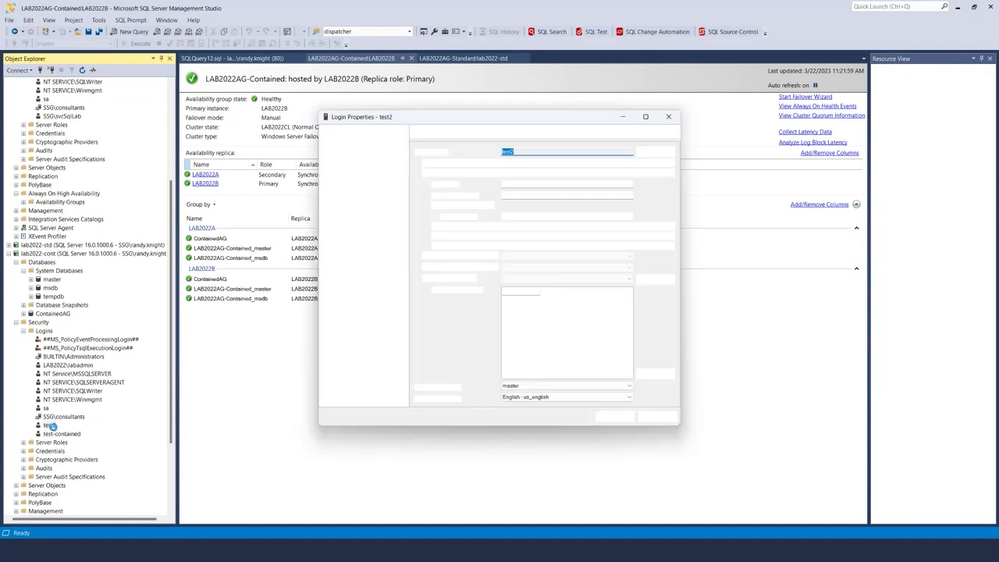
{"action": "left_click", "coordinate": [344, 144]}
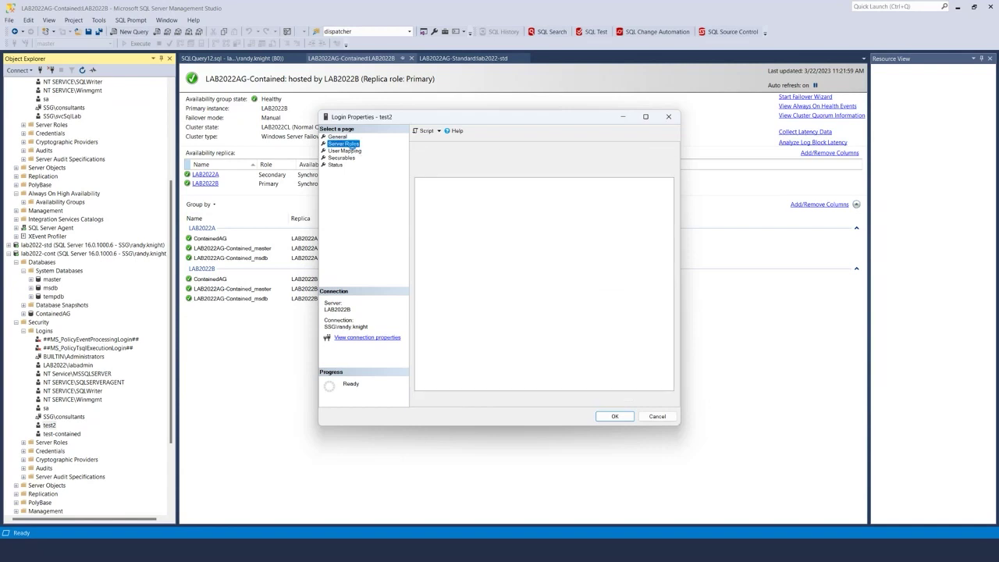
{"action": "left_click", "coordinate": [333, 150]}
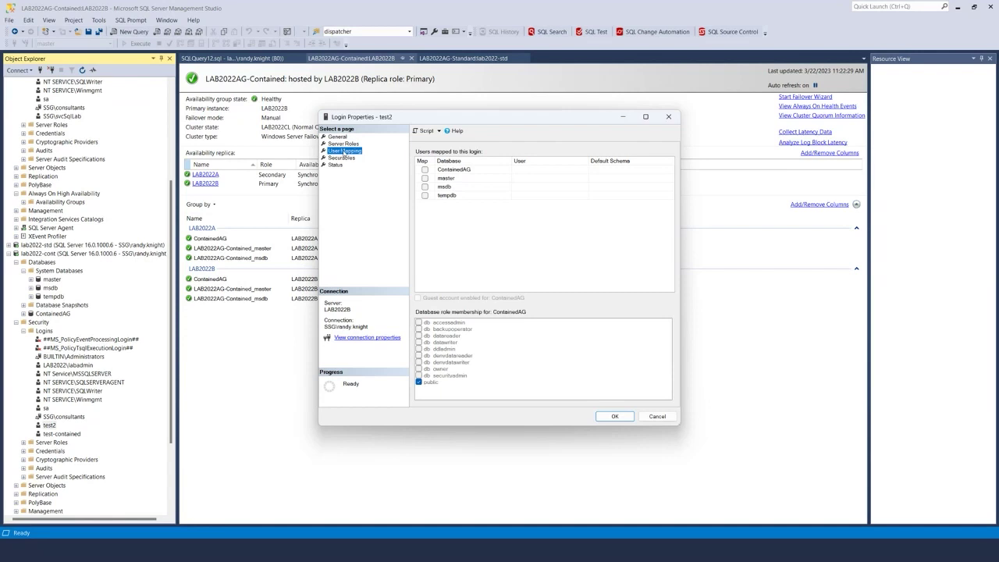
{"action": "left_click", "coordinate": [425, 169]}
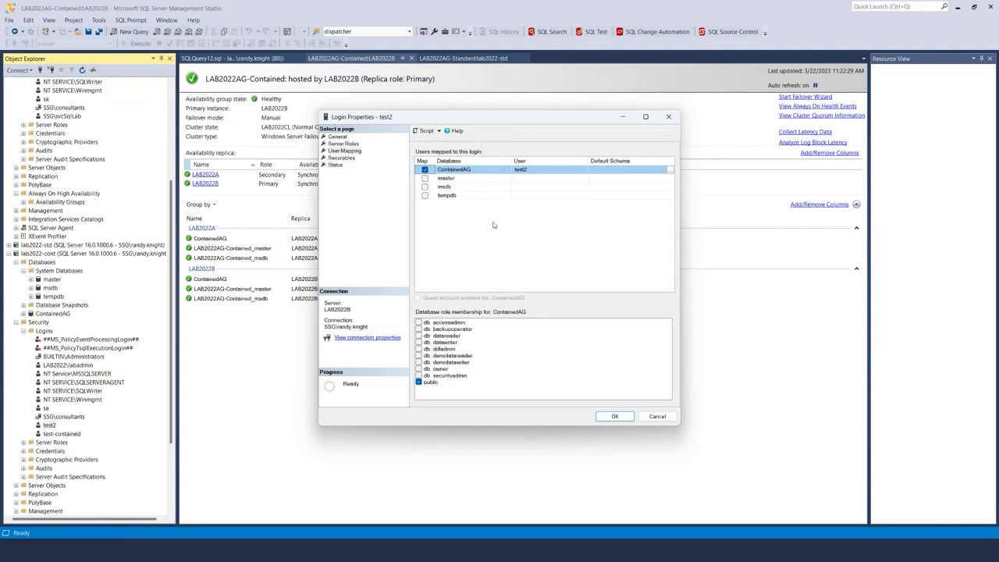
{"action": "left_click", "coordinate": [657, 416]}
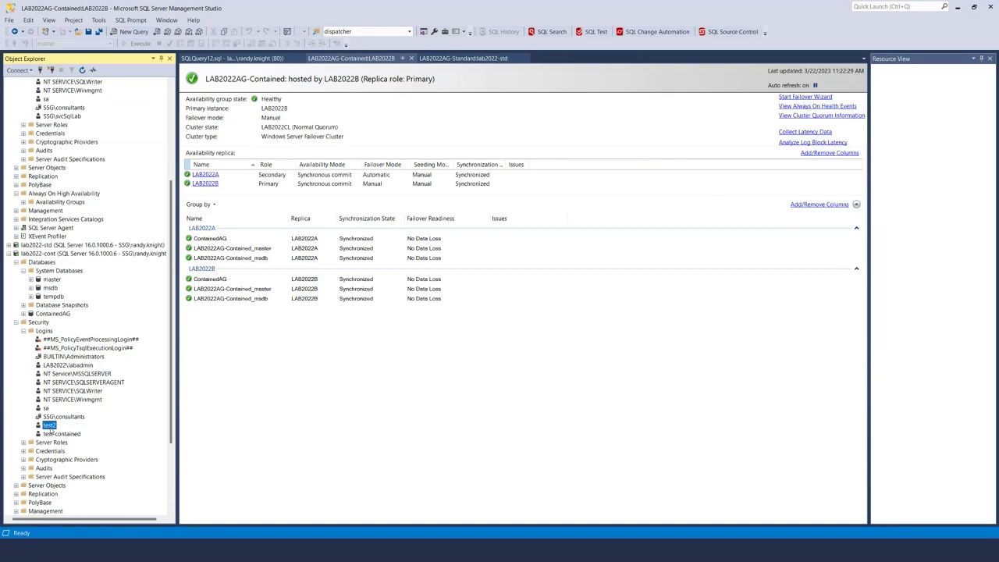
Step: Create a SQL Server authentication login test3 directly on the lab2022b instance with a blank password and no password policy enforcement
{"action": "scroll", "coordinate": [68, 420], "scroll_direction": "up", "scroll_amount": 2}
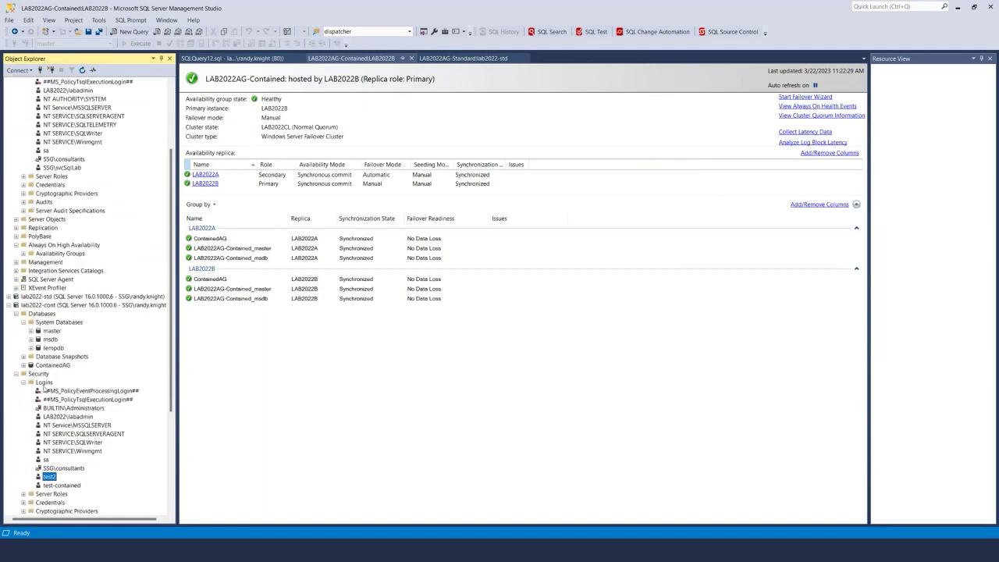
{"action": "scroll", "coordinate": [67, 425], "scroll_direction": "up", "scroll_amount": 4}
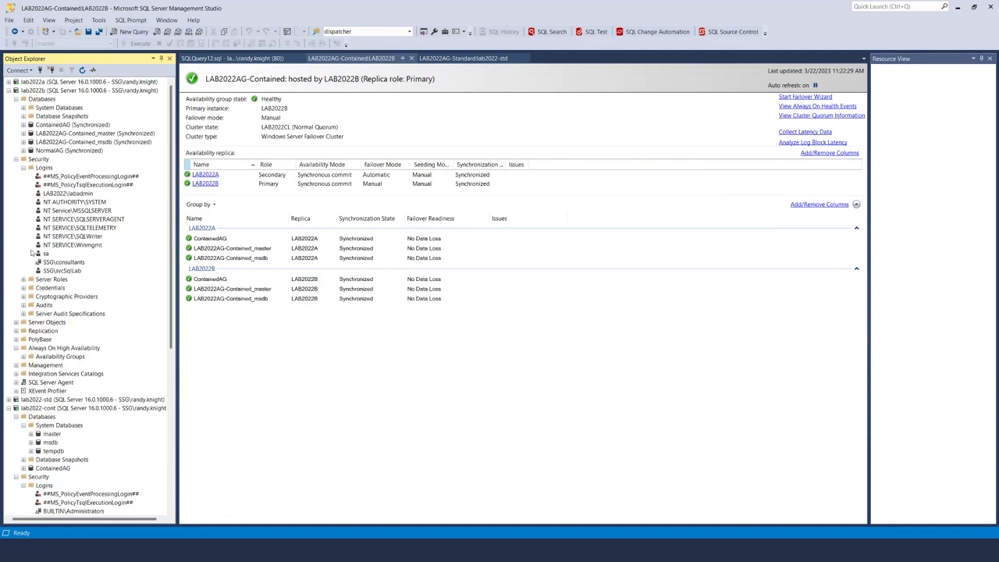
{"action": "scroll", "coordinate": [113, 350], "scroll_direction": "down", "scroll_amount": 5}
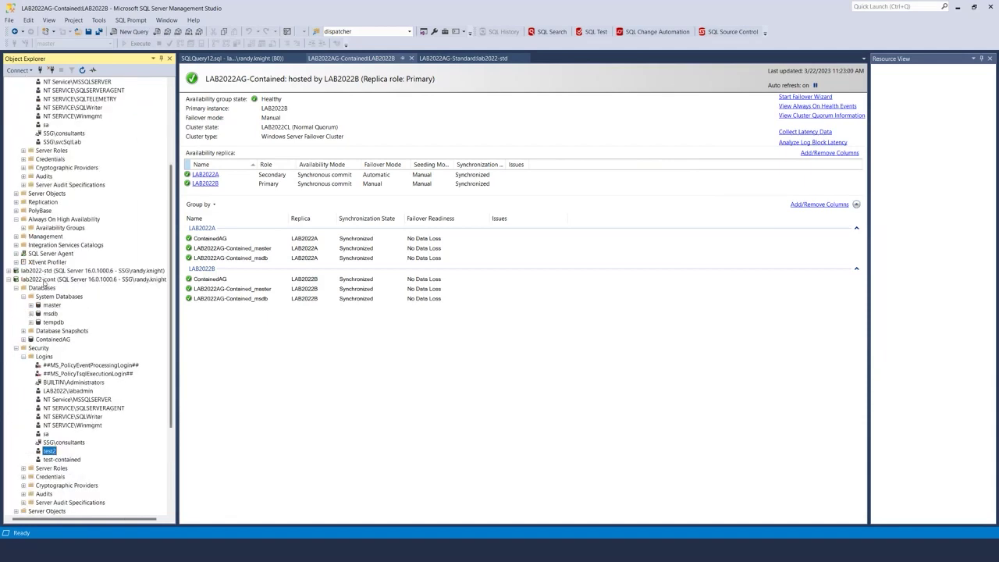
{"action": "scroll", "coordinate": [45, 284], "scroll_direction": "up", "scroll_amount": 5}
{"action": "right_click", "coordinate": [48, 167]}
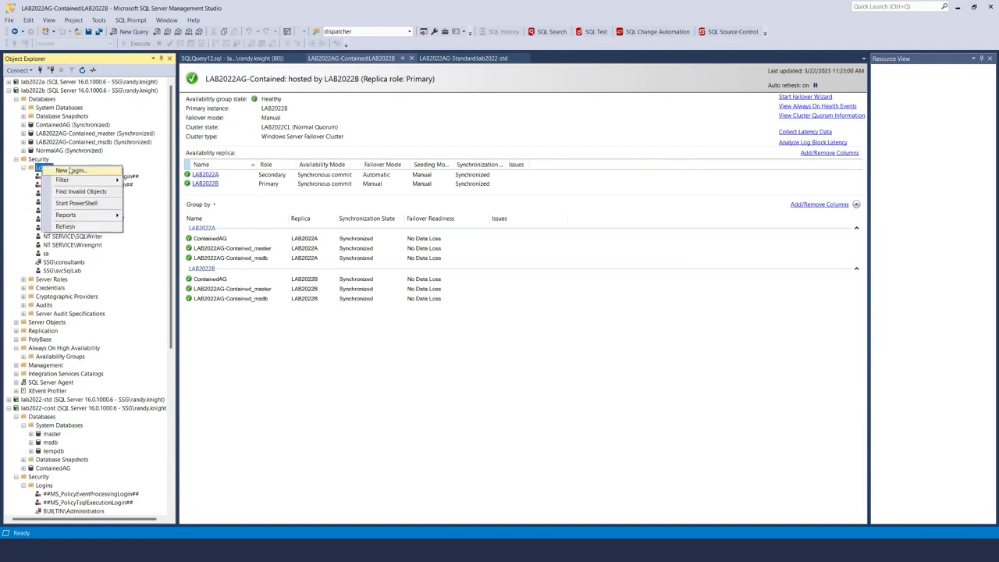
{"action": "left_click", "coordinate": [81, 170]}
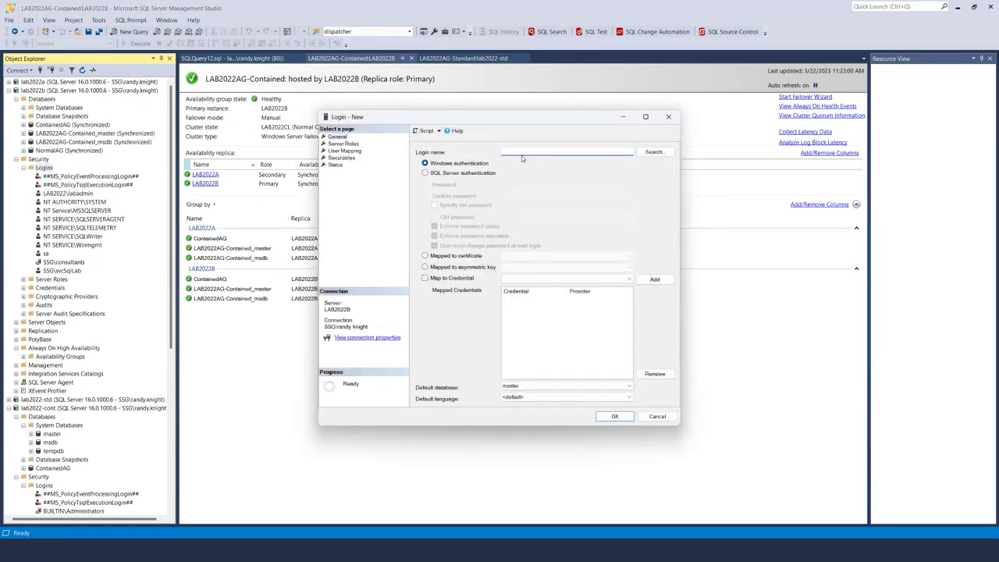
{"action": "left_click", "coordinate": [444, 173]}
{"action": "left_click", "coordinate": [450, 233]}
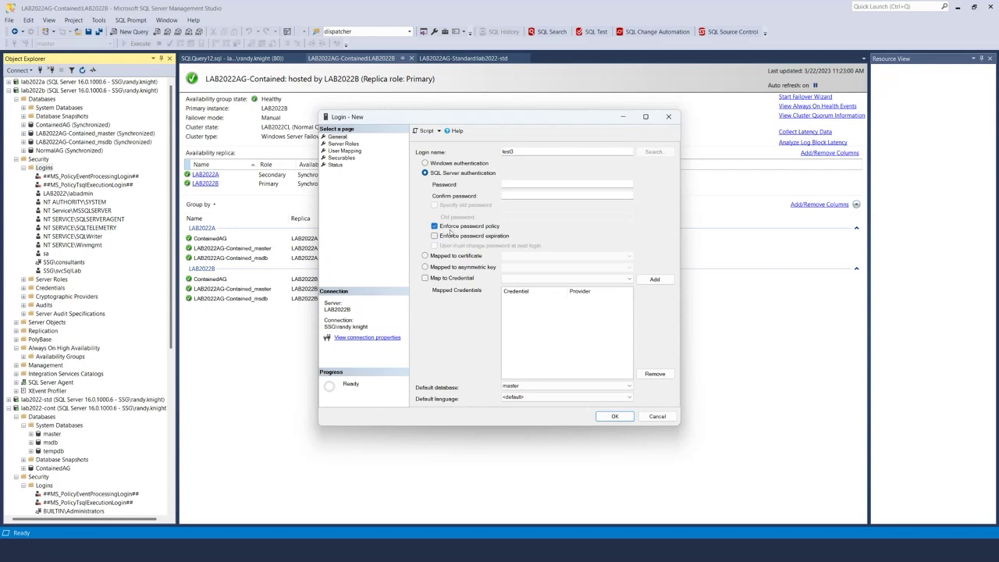
{"action": "left_click", "coordinate": [450, 226]}
{"action": "left_click", "coordinate": [614, 416]}
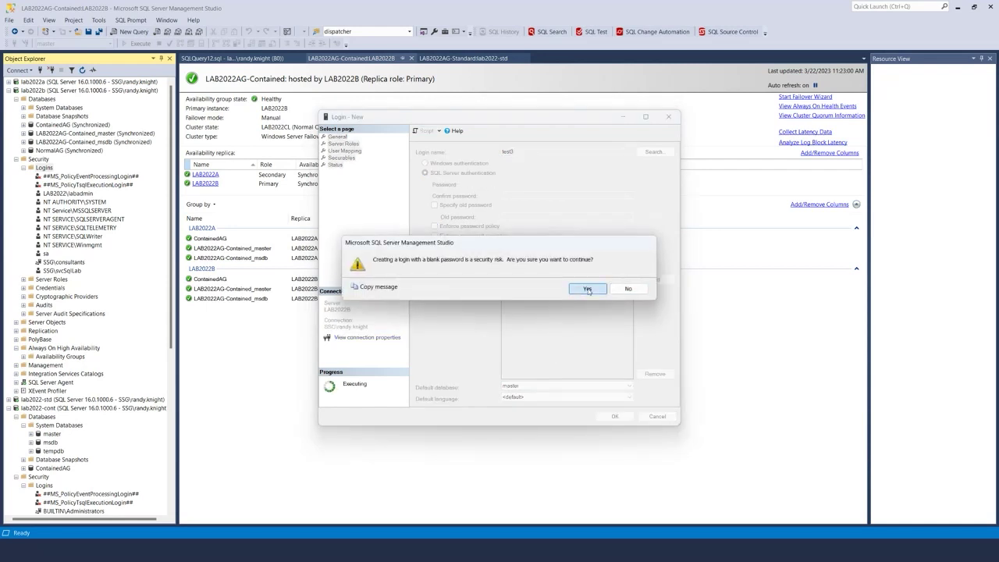
{"action": "left_click", "coordinate": [589, 291]}
Step: Refresh the logins on lab2022b, then expand and refresh those on lab2022a to compare the two instances
{"action": "right_click", "coordinate": [44, 167]}
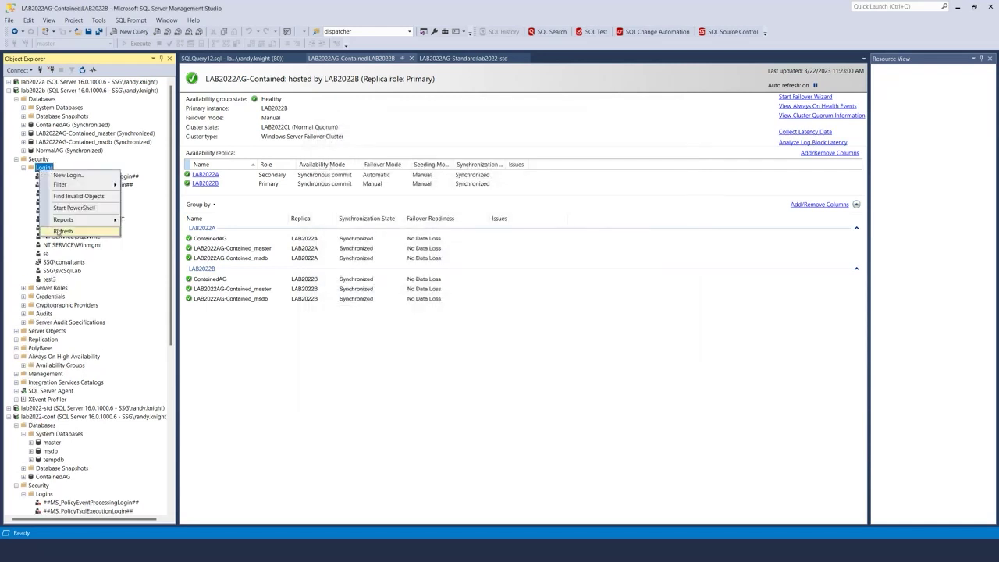
{"action": "left_click", "coordinate": [59, 231]}
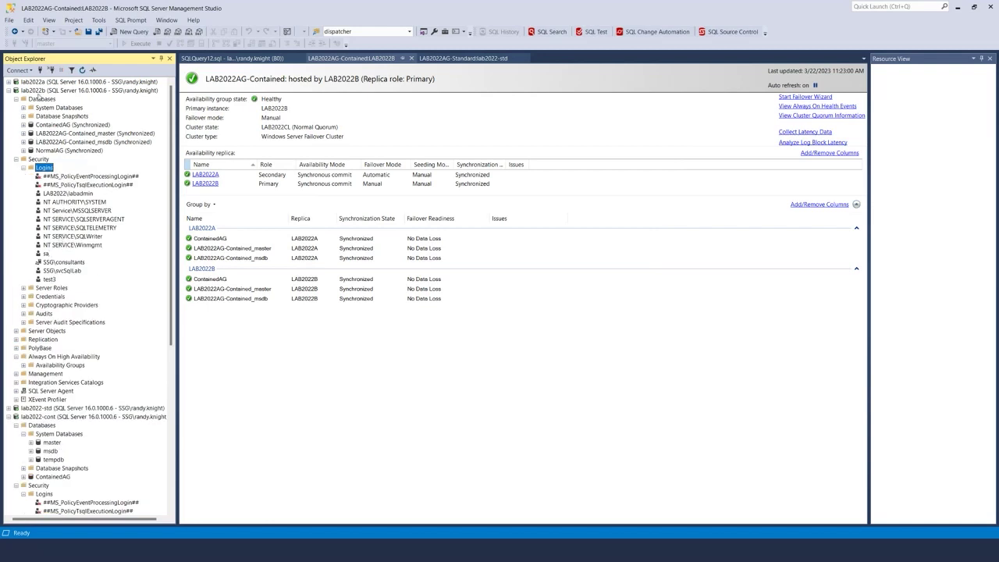
{"action": "left_click", "coordinate": [8, 90]}
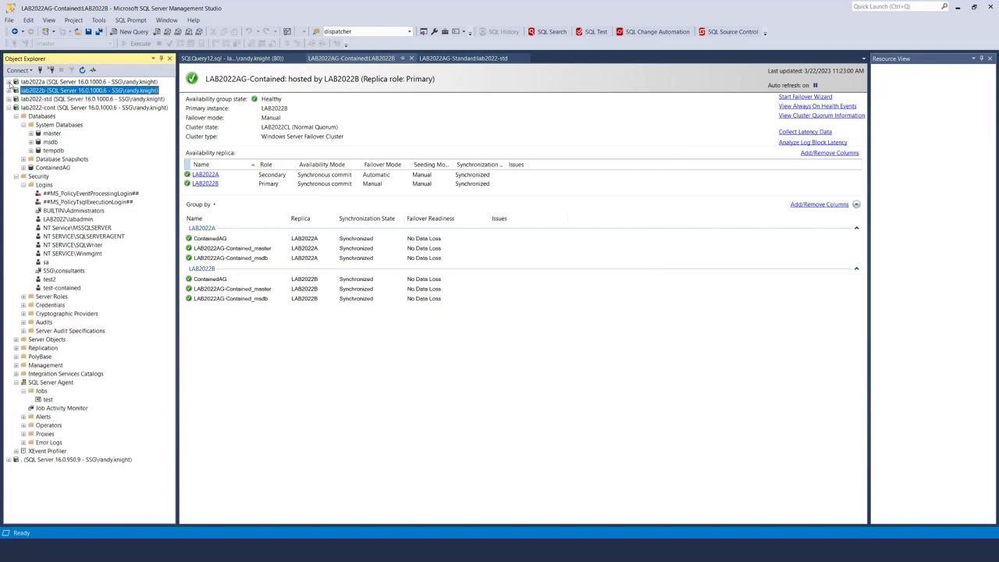
{"action": "left_click", "coordinate": [8, 81]}
{"action": "left_click", "coordinate": [16, 132]}
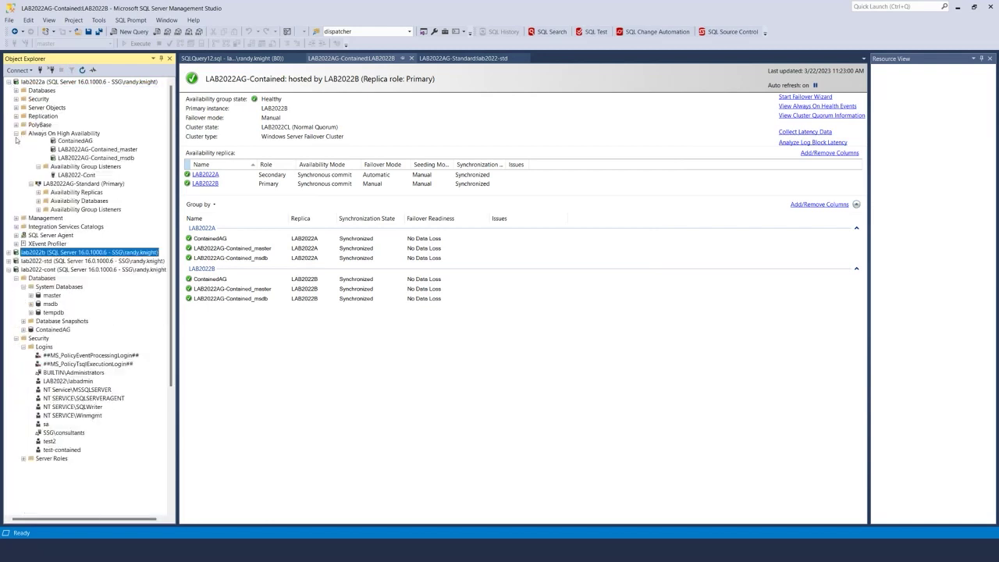
{"action": "left_click", "coordinate": [16, 100]}
{"action": "right_click", "coordinate": [40, 108]}
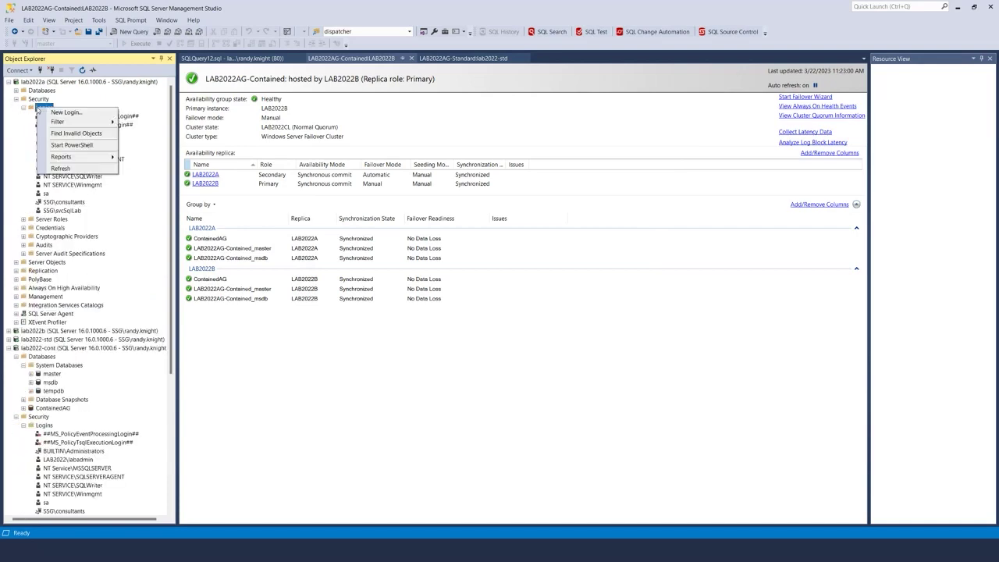
{"action": "left_click", "coordinate": [66, 169]}
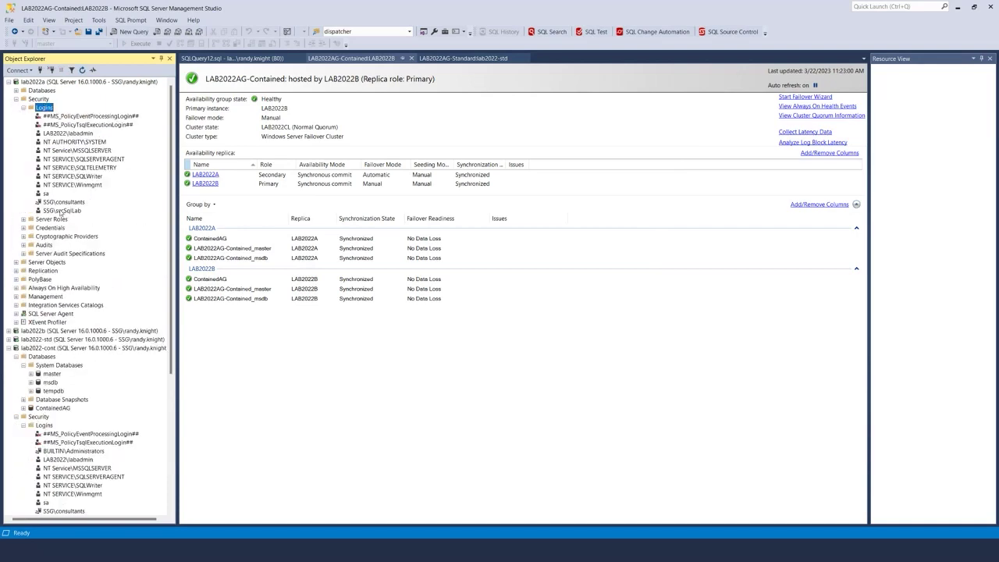
Step: Collapse lab2022a, refresh the lab2022-cont connection and expand its security logins to check them
{"action": "left_click", "coordinate": [7, 82]}
{"action": "right_click", "coordinate": [53, 107]}
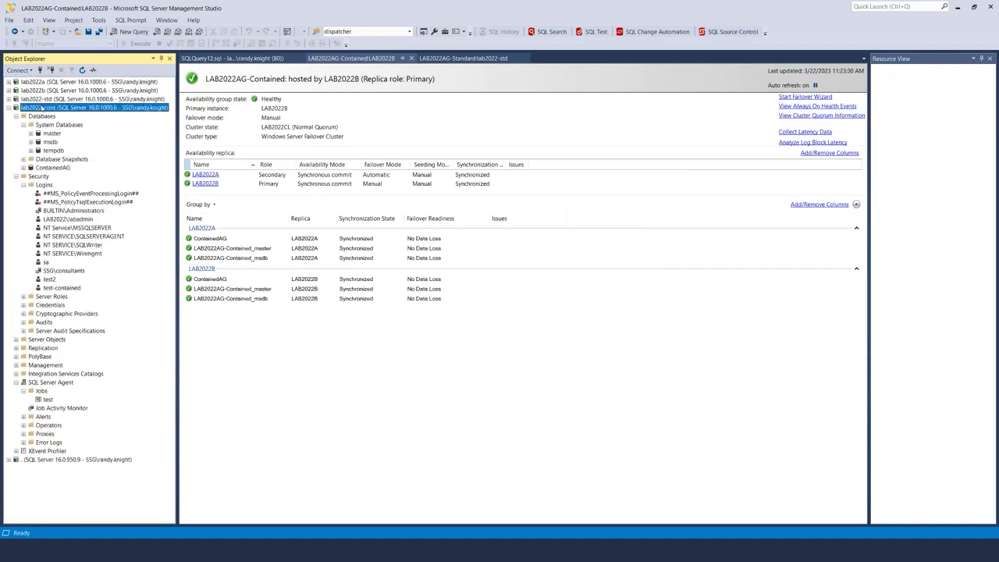
{"action": "left_click", "coordinate": [76, 305]}
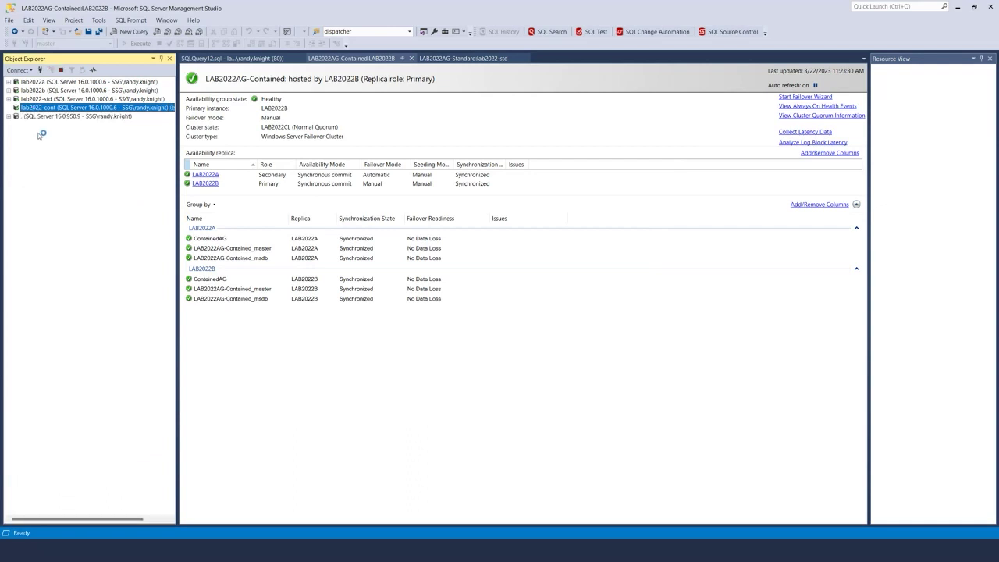
{"action": "left_click", "coordinate": [15, 107]}
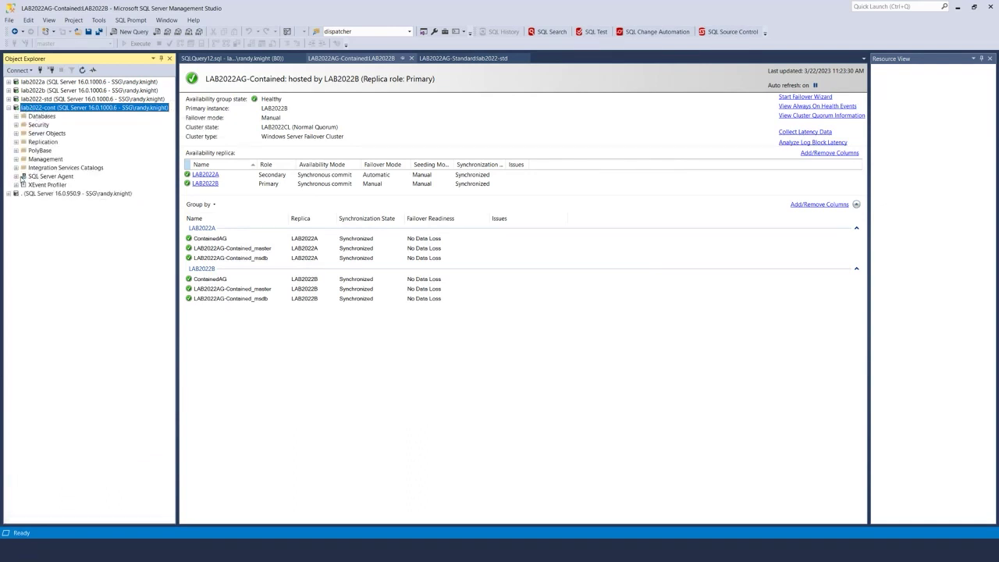
{"action": "left_click", "coordinate": [16, 125]}
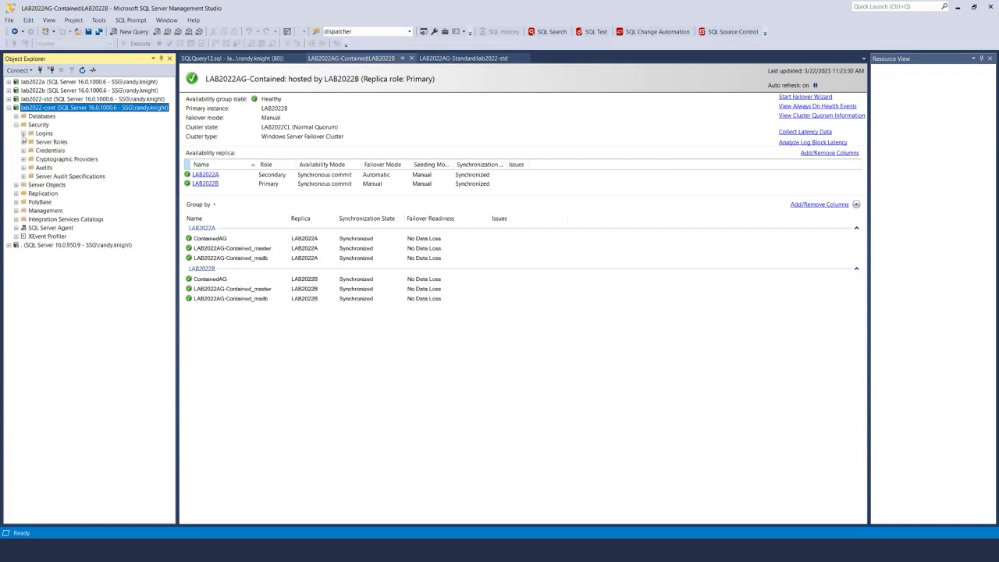
{"action": "left_click", "coordinate": [24, 133]}
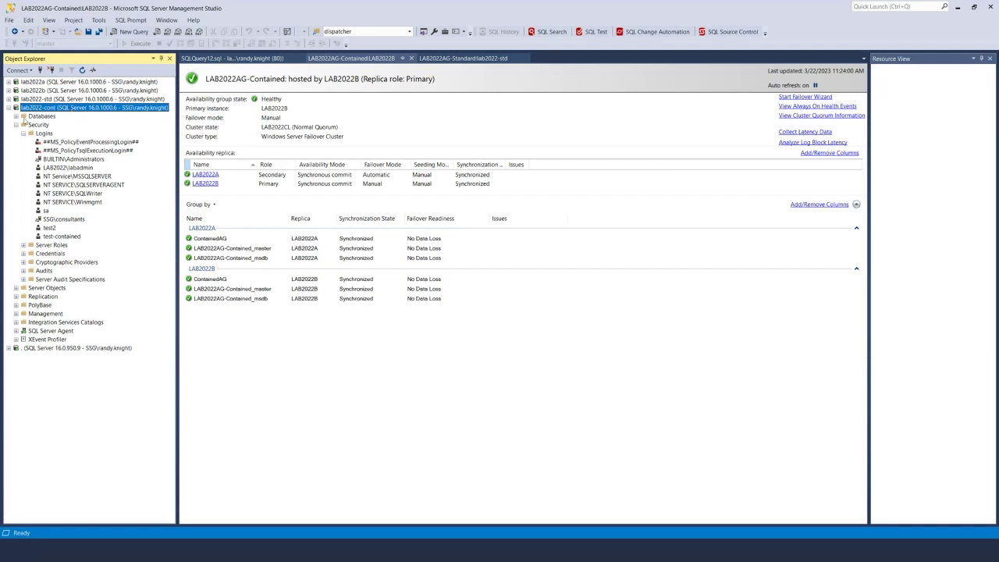
Step: Collapse the security branch of lab2022-cont and show the SQL Server Agent jobs on the lab2022b instance
{"action": "left_click", "coordinate": [15, 125]}
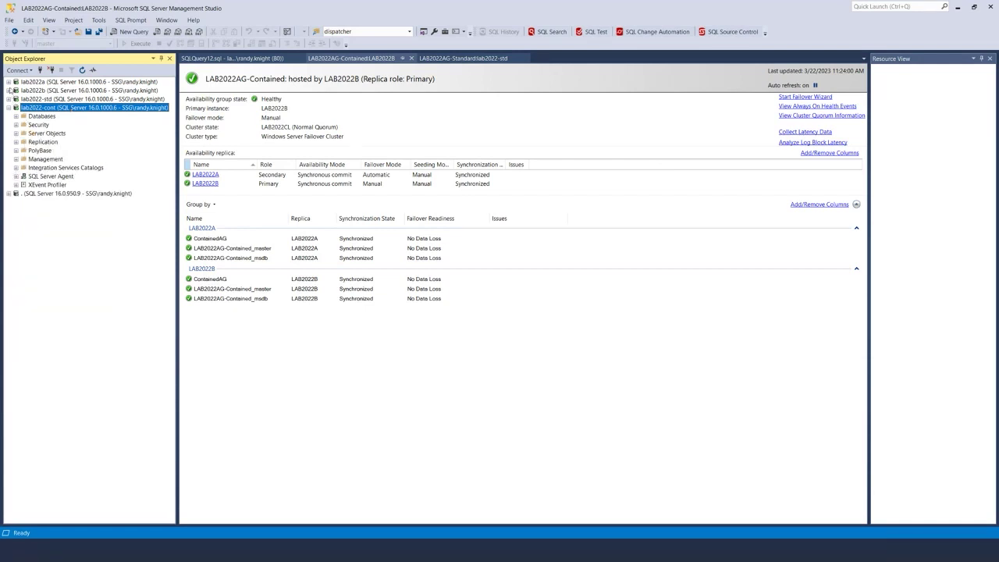
{"action": "left_click", "coordinate": [9, 90]}
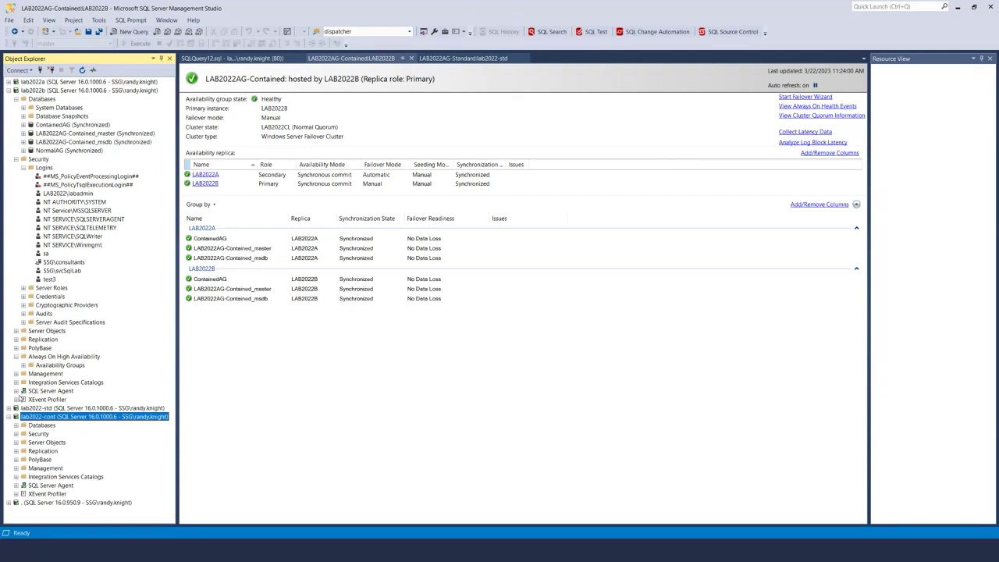
{"action": "left_click", "coordinate": [16, 390]}
{"action": "scroll", "coordinate": [63, 375], "scroll_direction": "down", "scroll_amount": 3}
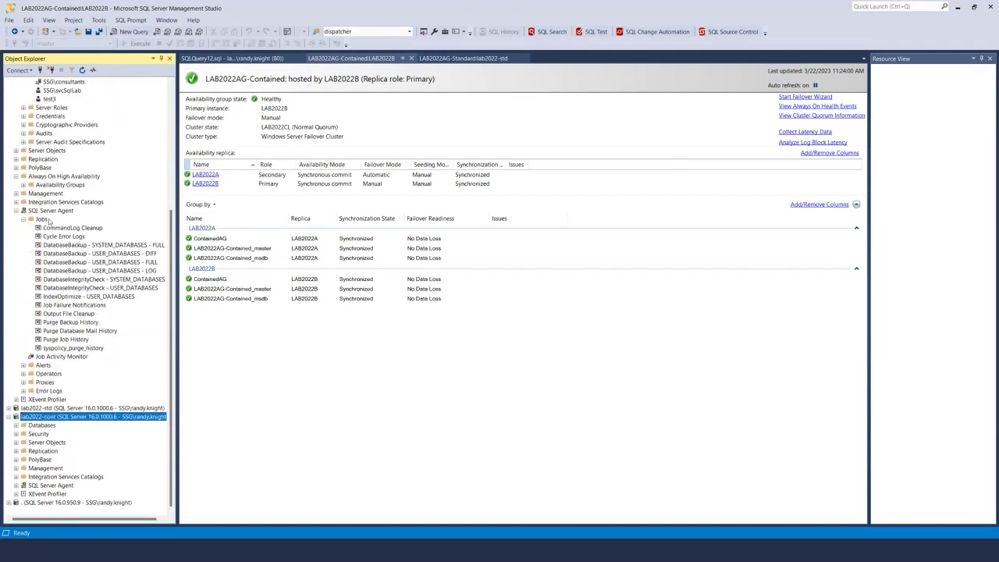
Step: Refresh the SQL Server Agent jobs on lab2022b and look through the instance's job list
{"action": "right_click", "coordinate": [48, 221]}
{"action": "left_click", "coordinate": [82, 326]}
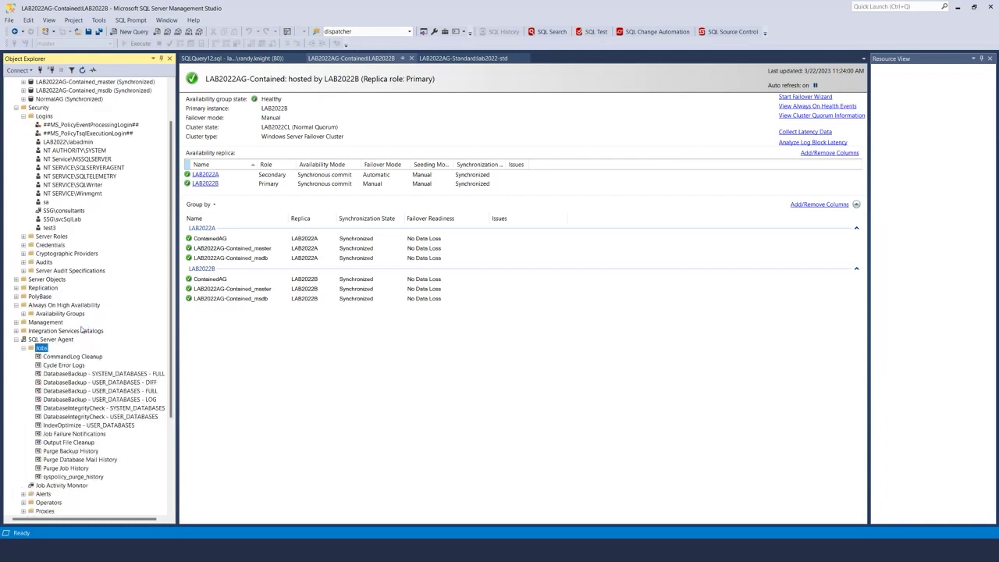
{"action": "scroll", "coordinate": [78, 351], "scroll_direction": "down", "scroll_amount": 2}
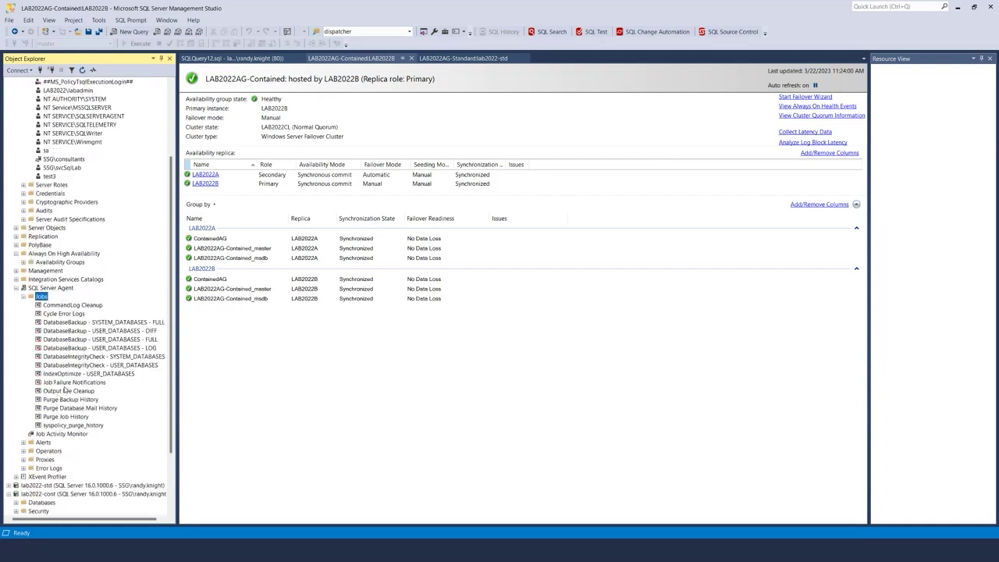
{"action": "scroll", "coordinate": [65, 390], "scroll_direction": "down", "scroll_amount": 3}
{"action": "scroll", "coordinate": [67, 326], "scroll_direction": "up", "scroll_amount": 2}
{"action": "scroll", "coordinate": [68, 325], "scroll_direction": "down", "scroll_amount": 2}
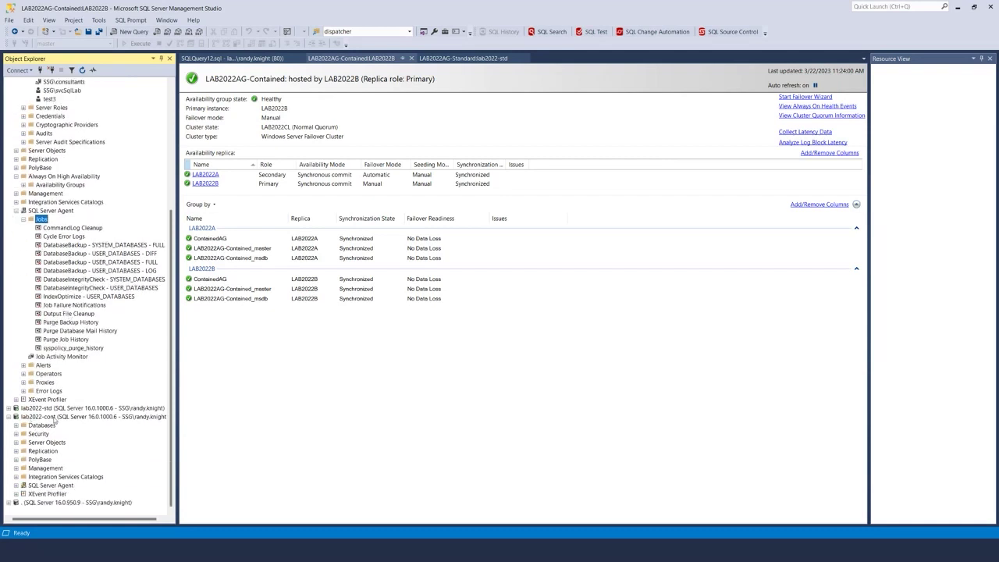
Step: Expand the SQL Server Agent jobs under the lab2022-cont connection and refresh them to compare with the lab2022b instance
{"action": "left_click", "coordinate": [17, 486]}
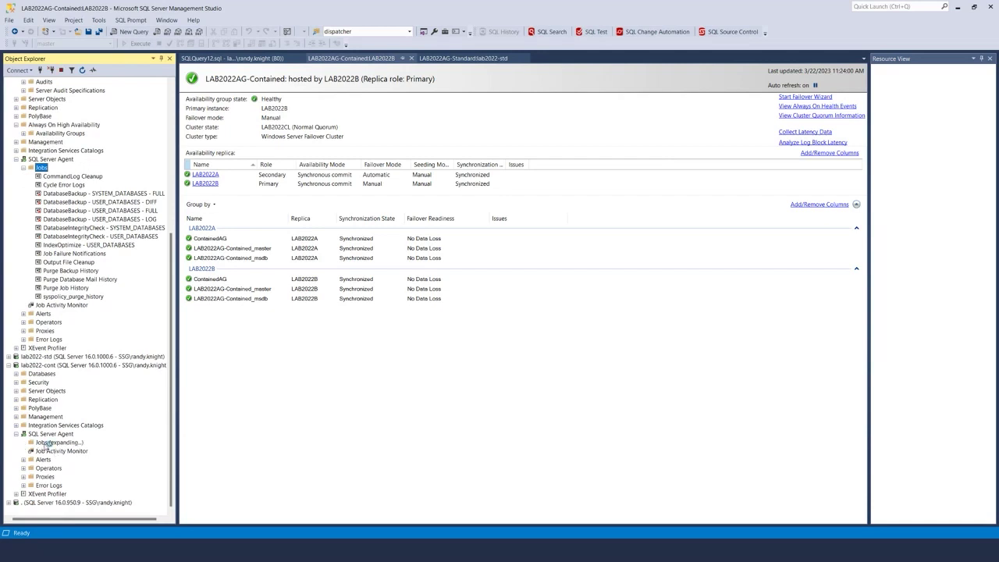
{"action": "right_click", "coordinate": [41, 443]}
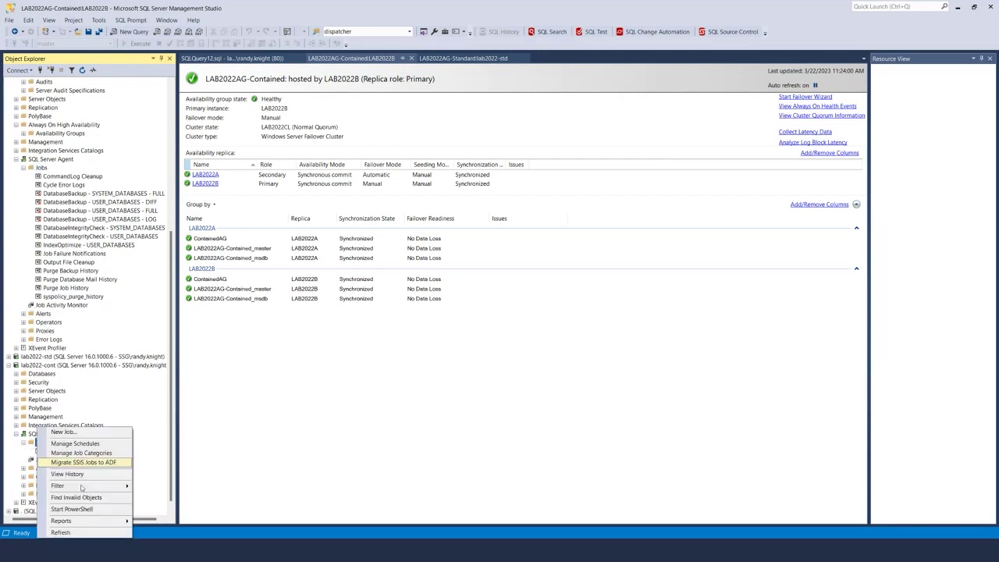
{"action": "left_click", "coordinate": [60, 532]}
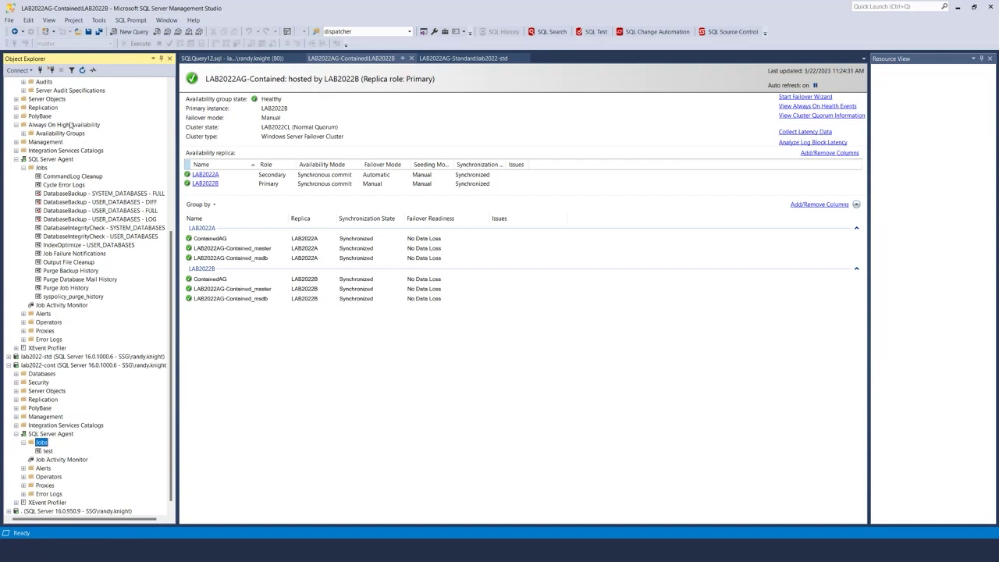
{"action": "scroll", "coordinate": [89, 312], "scroll_direction": "down", "scroll_amount": 1}
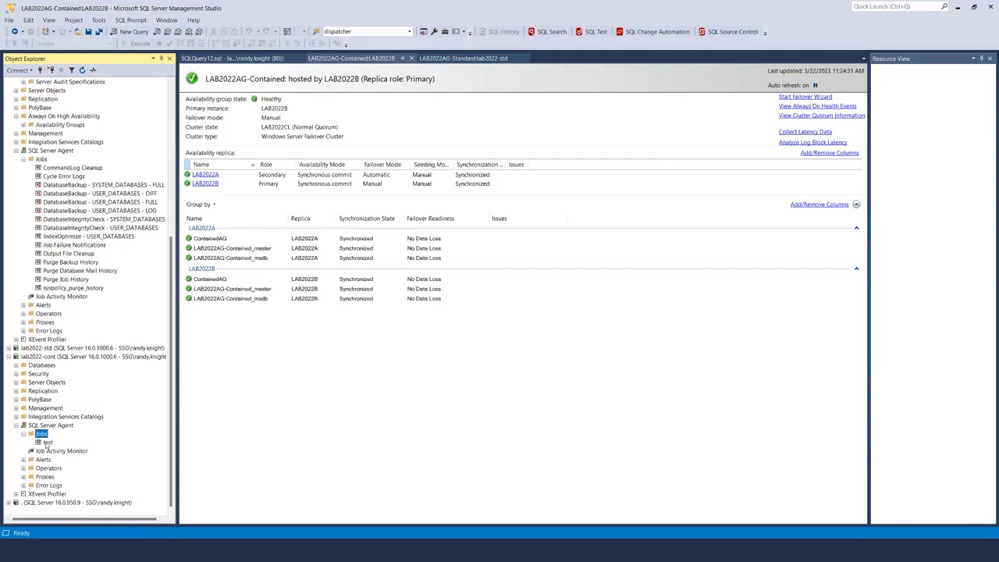
Step: View the properties of the test job under lab2022-cont, then close them without making changes
{"action": "left_click", "coordinate": [47, 442]}
{"action": "double_click", "coordinate": [49, 444]}
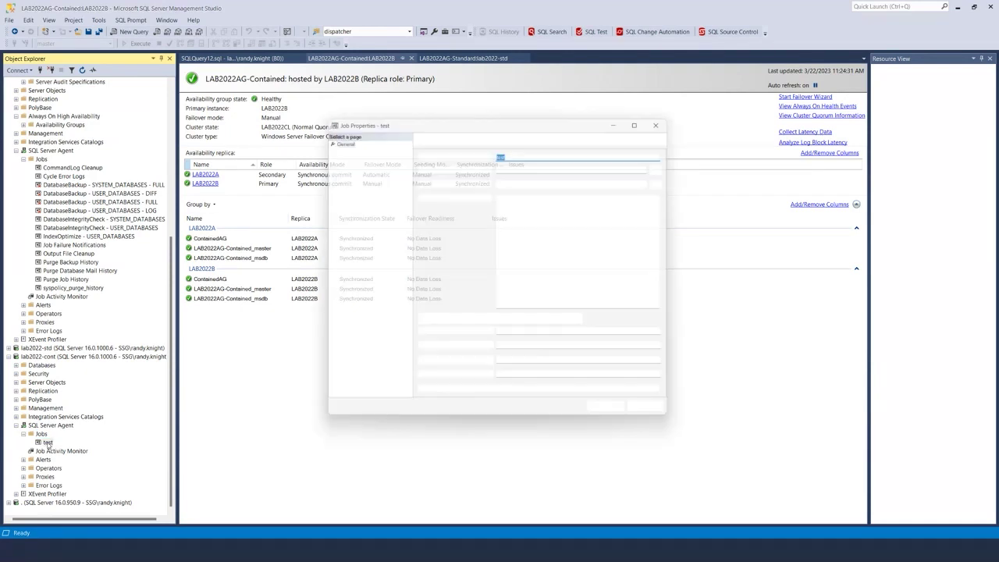
{"action": "left_click", "coordinate": [654, 417]}
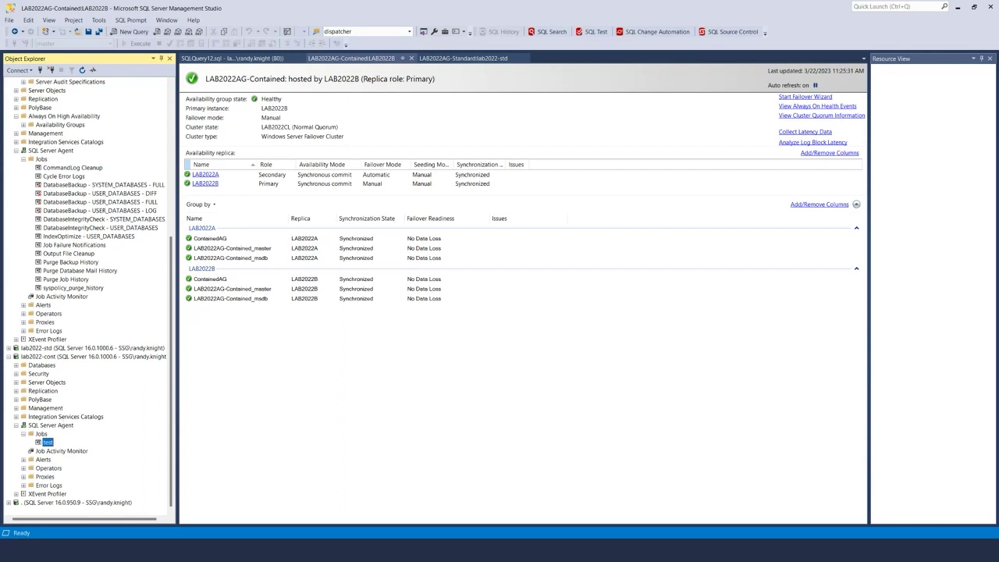
{"action": "key", "text": "alt"}
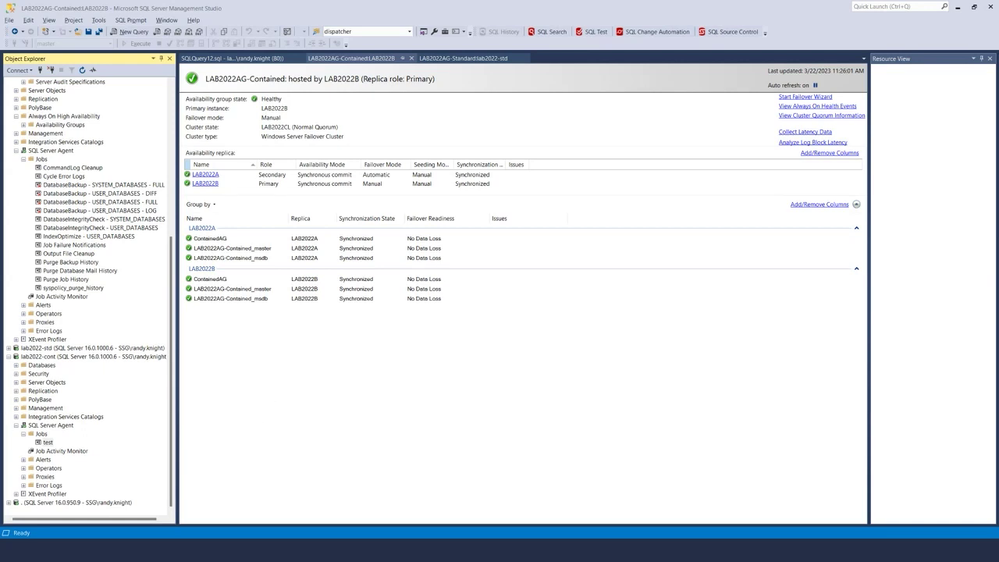
{"action": "left_click", "coordinate": [397, 373]}
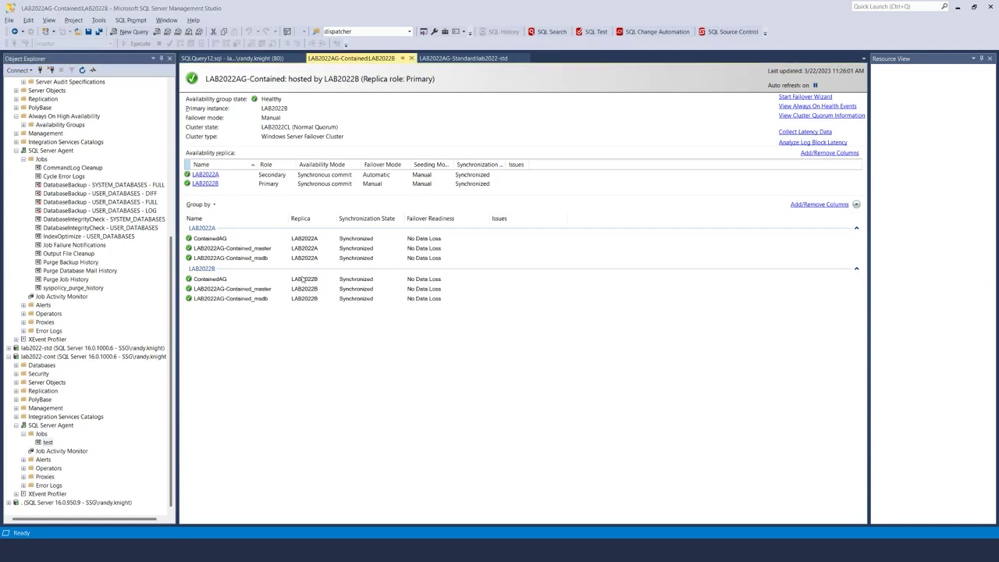